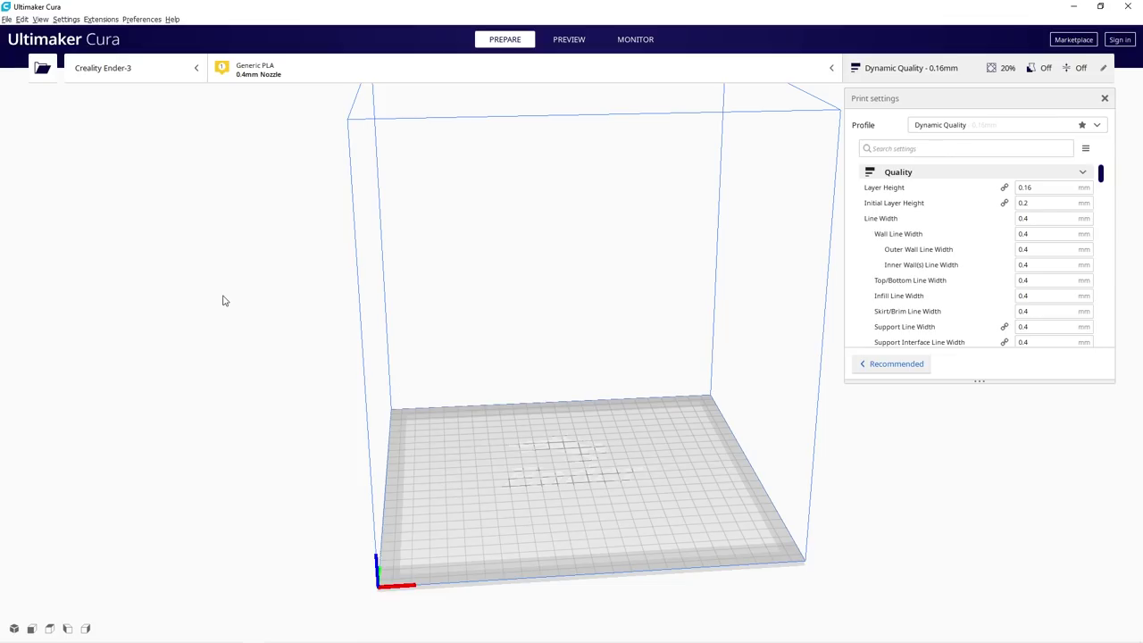
- Open Shoulder Left Front V2 from VINCENT 3D Build > Vincent V2 > Body into the scene
{"action": "left_click", "coordinate": [6, 20]}
{"action": "left_click", "coordinate": [36, 44]}
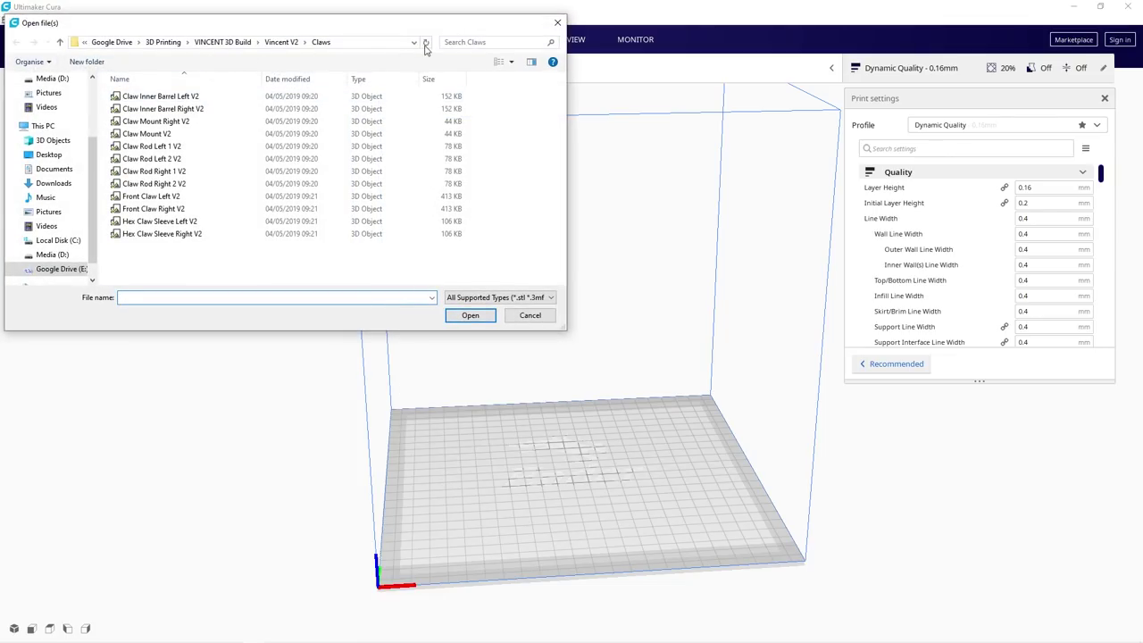
{"action": "left_click", "coordinate": [157, 45]}
{"action": "double_click", "coordinate": [380, 100]}
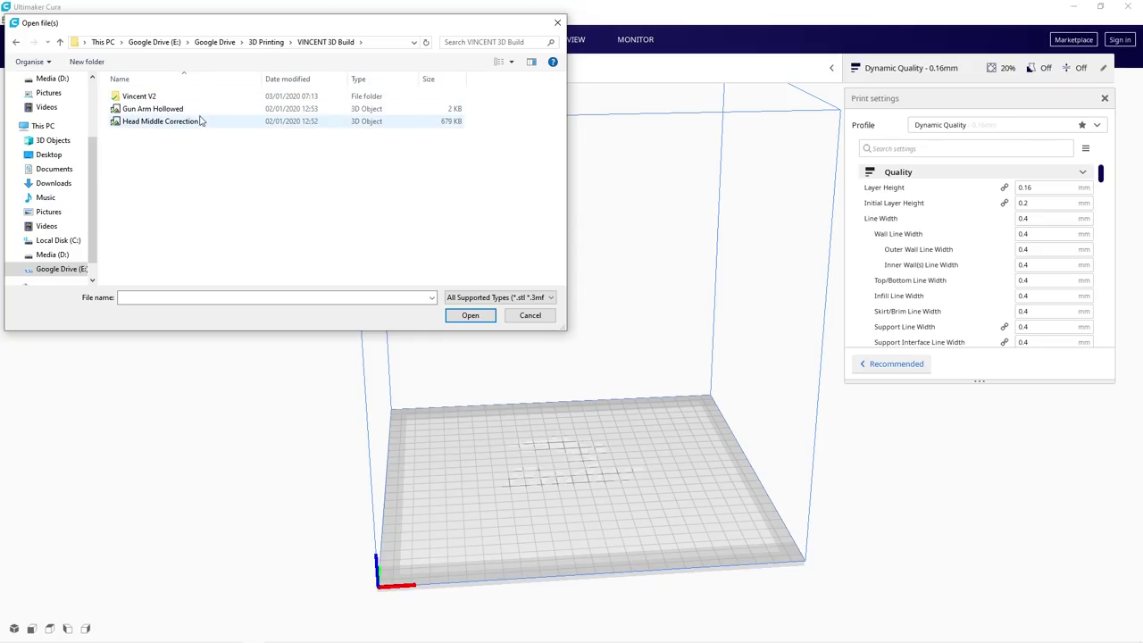
{"action": "double_click", "coordinate": [138, 97]}
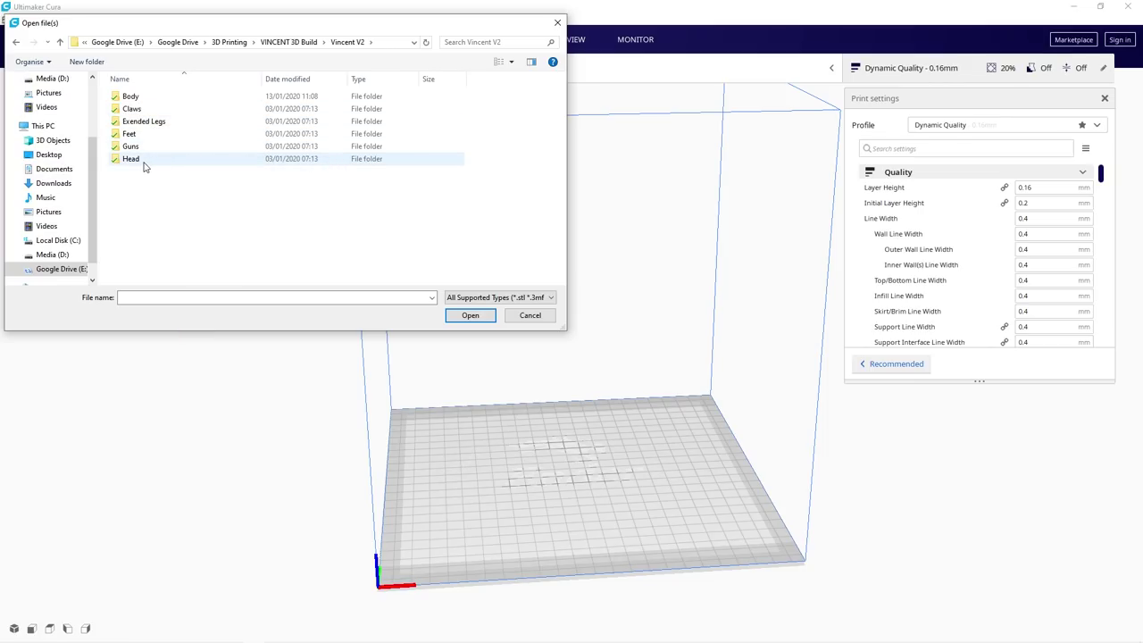
{"action": "double_click", "coordinate": [159, 100]}
{"action": "scroll", "coordinate": [397, 195], "scroll_direction": "down", "scroll_amount": 1}
{"action": "scroll", "coordinate": [397, 195], "scroll_direction": "down", "scroll_amount": 2}
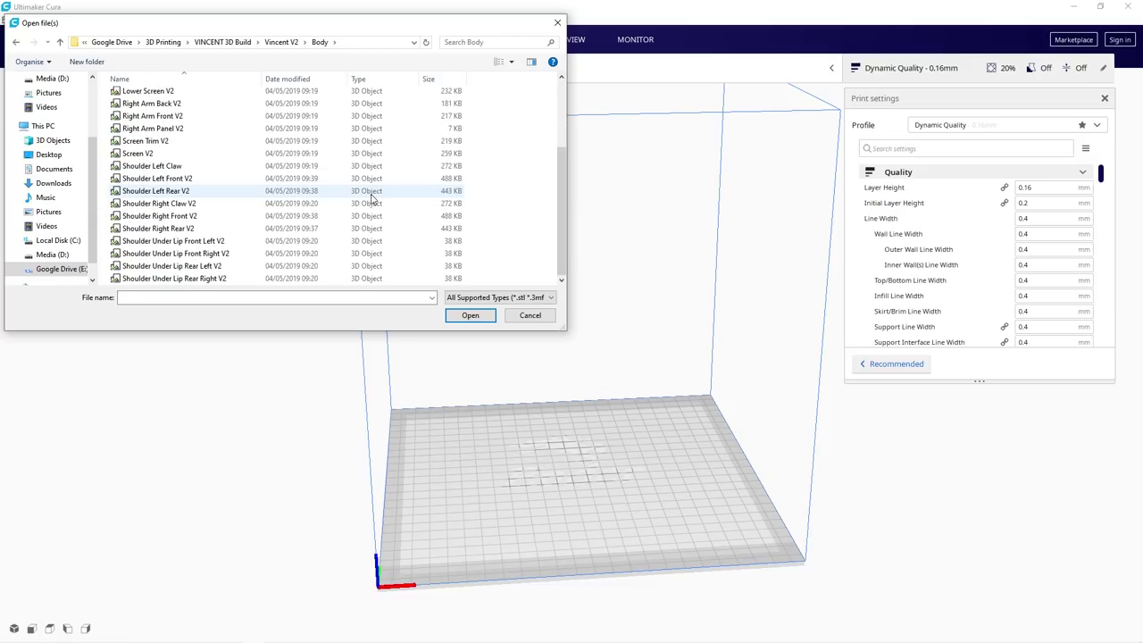
{"action": "scroll", "coordinate": [362, 259], "scroll_direction": "up", "scroll_amount": 3}
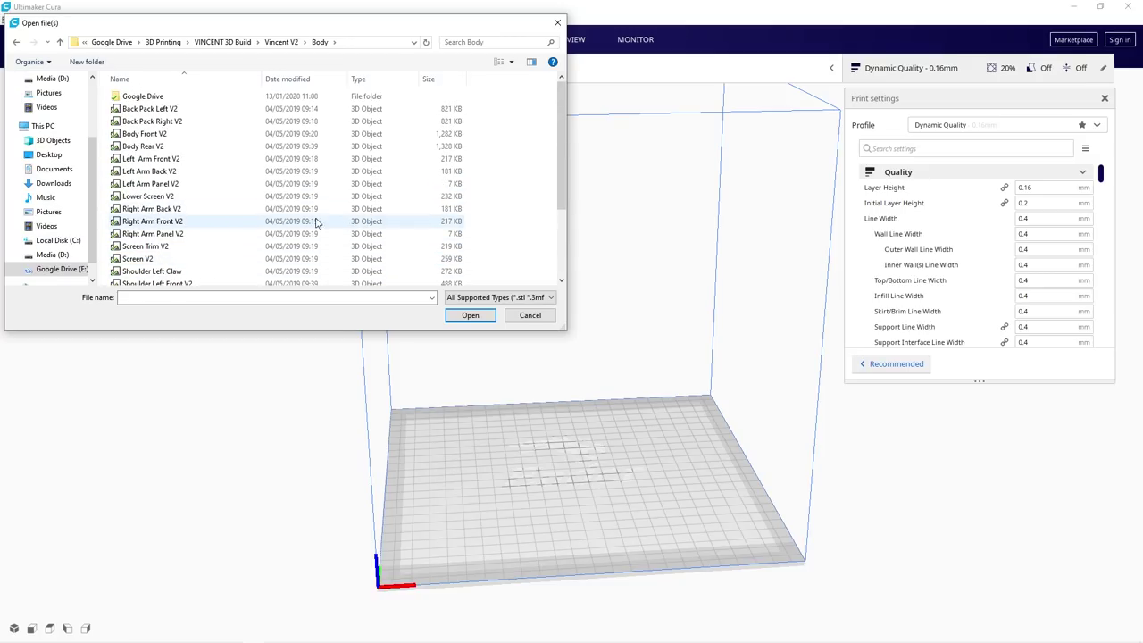
{"action": "scroll", "coordinate": [281, 212], "scroll_direction": "down", "scroll_amount": 3}
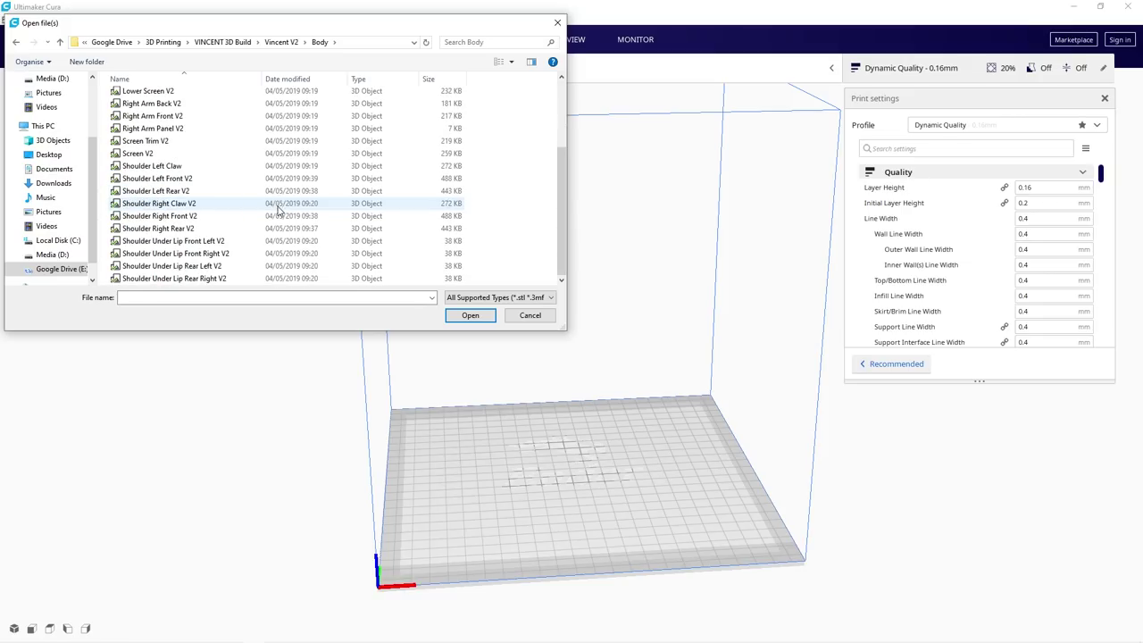
{"action": "double_click", "coordinate": [152, 181]}
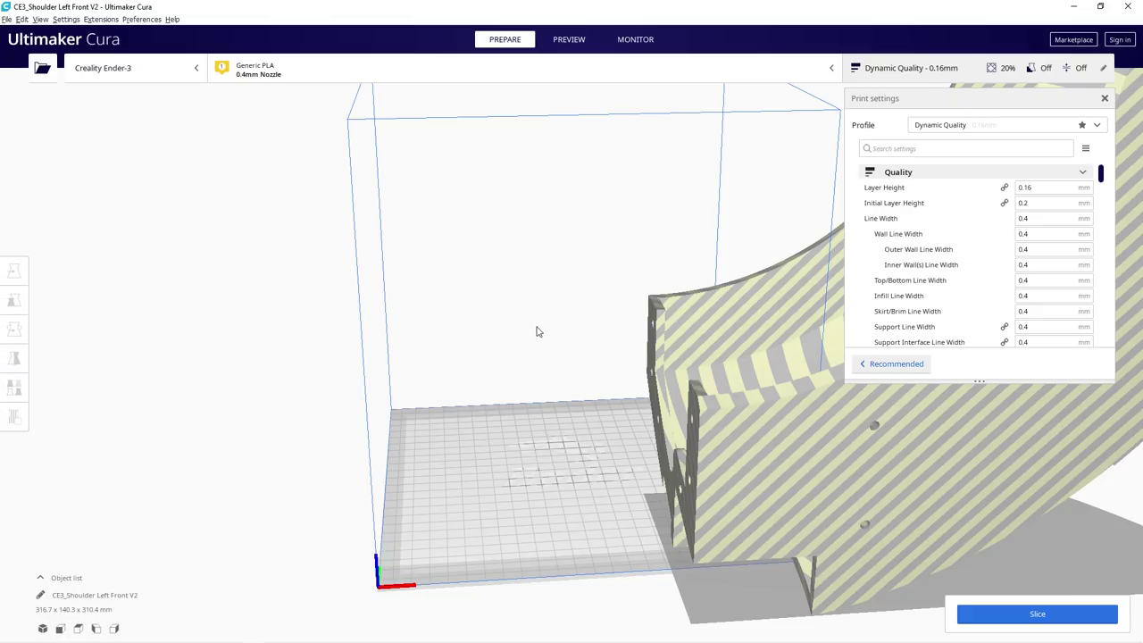
- Scale the shoulder model uniformly to 40% (126.7 x 56.1 x 124.2 mm)
{"action": "scroll", "coordinate": [554, 339], "scroll_direction": "down", "scroll_amount": 5}
{"action": "scroll", "coordinate": [666, 357], "scroll_direction": "up", "scroll_amount": 1}
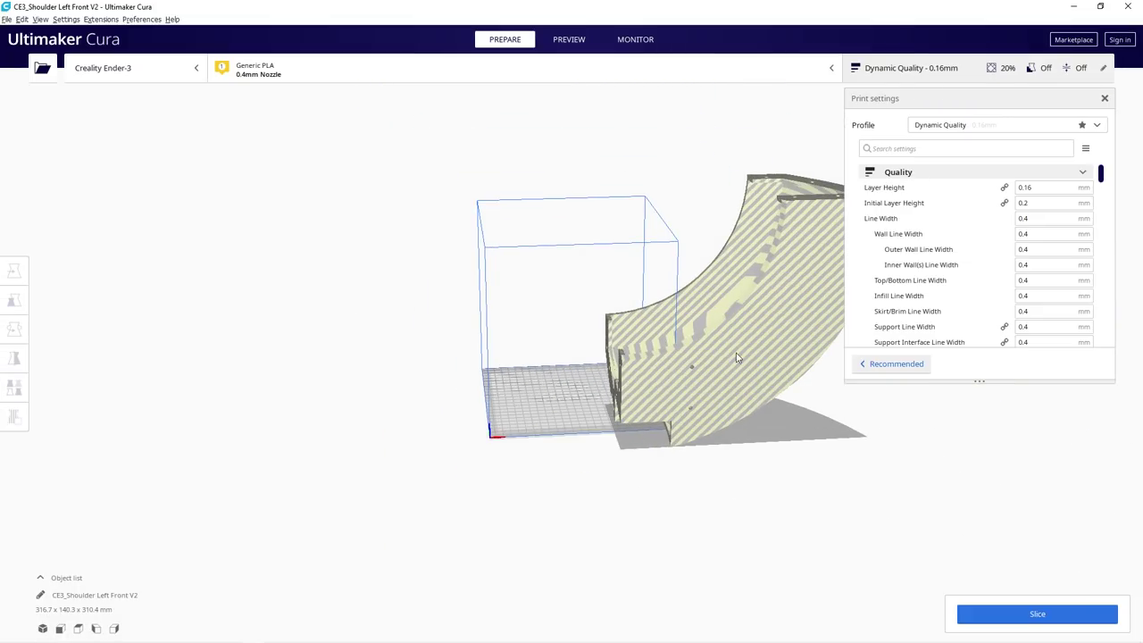
{"action": "left_click", "coordinate": [679, 365]}
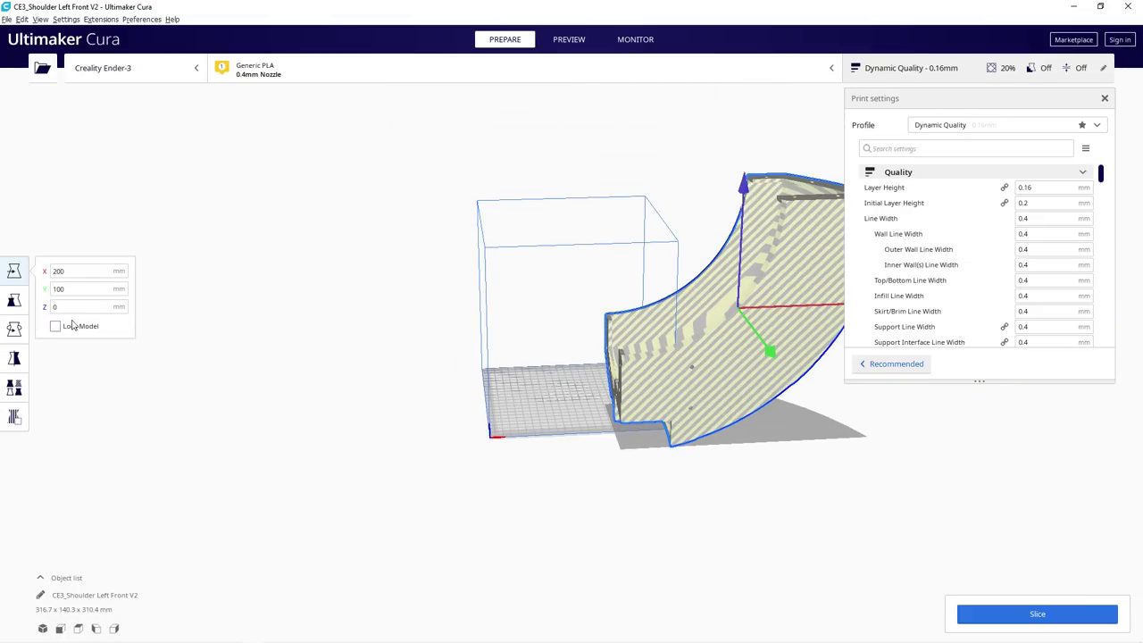
{"action": "left_click", "coordinate": [14, 300]}
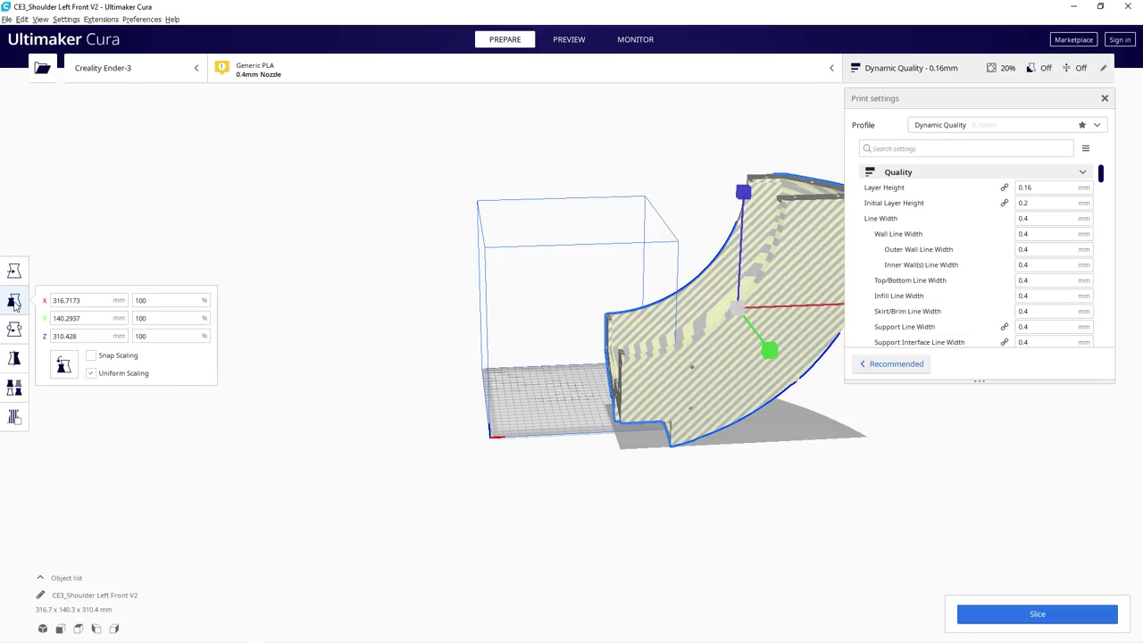
{"action": "left_click", "coordinate": [159, 301]}
{"action": "type", "text": "40"}
{"action": "key", "text": "Return"}
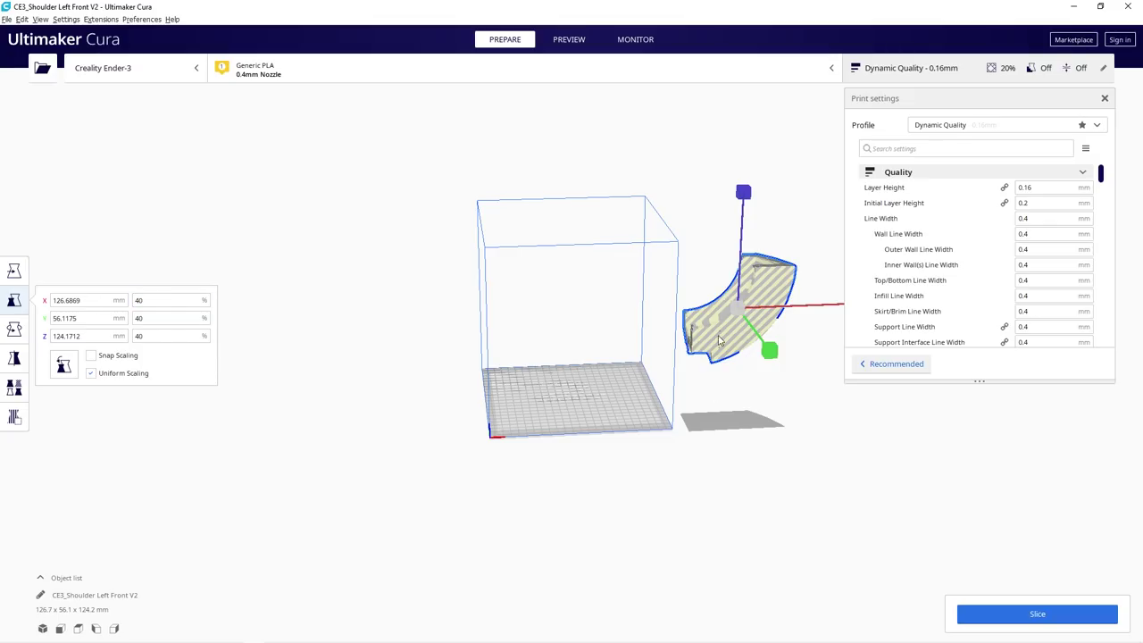
- Move the scaled shoulder model onto the centre of the build plate
{"action": "right_click_drag", "start_coordinate": [588, 361], "coordinate": [584, 449]}
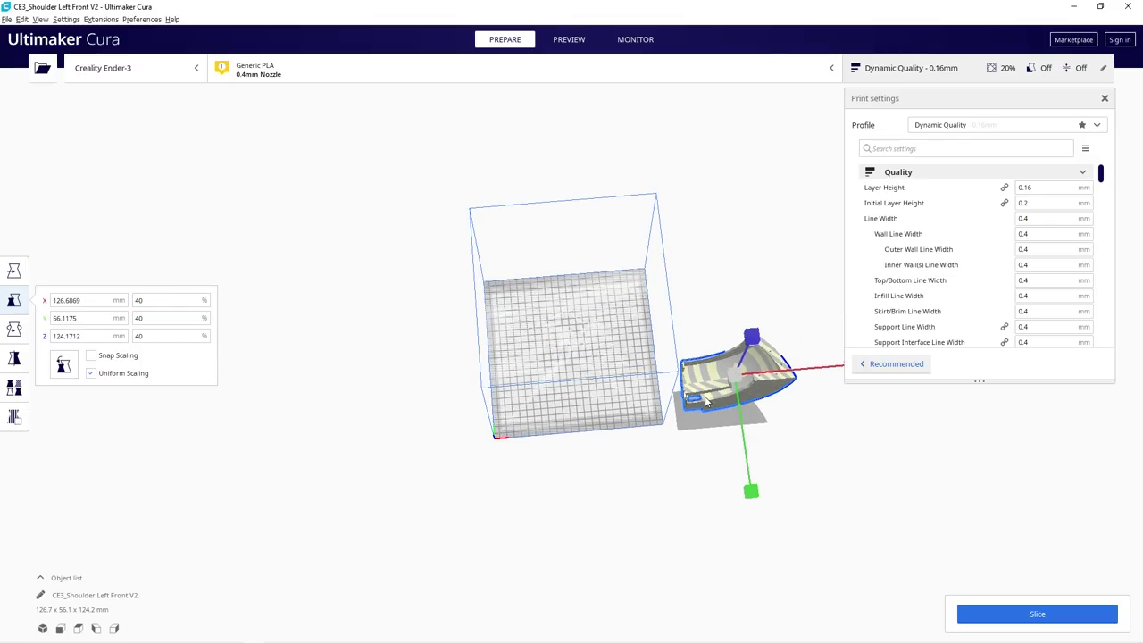
{"action": "left_click", "coordinate": [13, 271]}
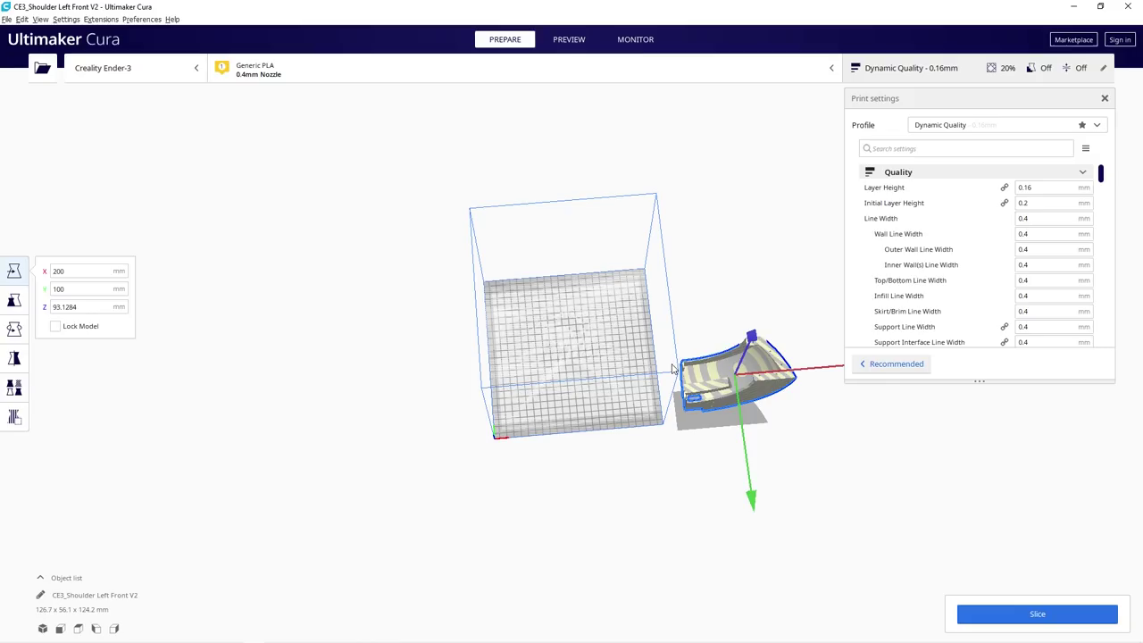
{"action": "left_click_drag", "start_coordinate": [684, 368], "coordinate": [513, 341]}
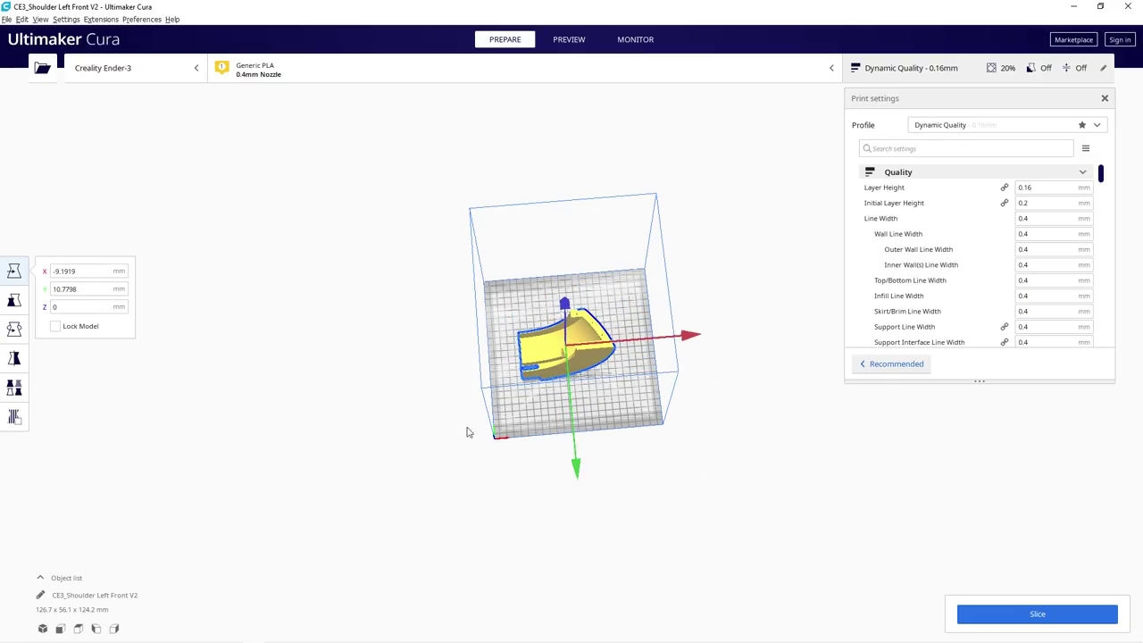
{"action": "left_click", "coordinate": [23, 19]}
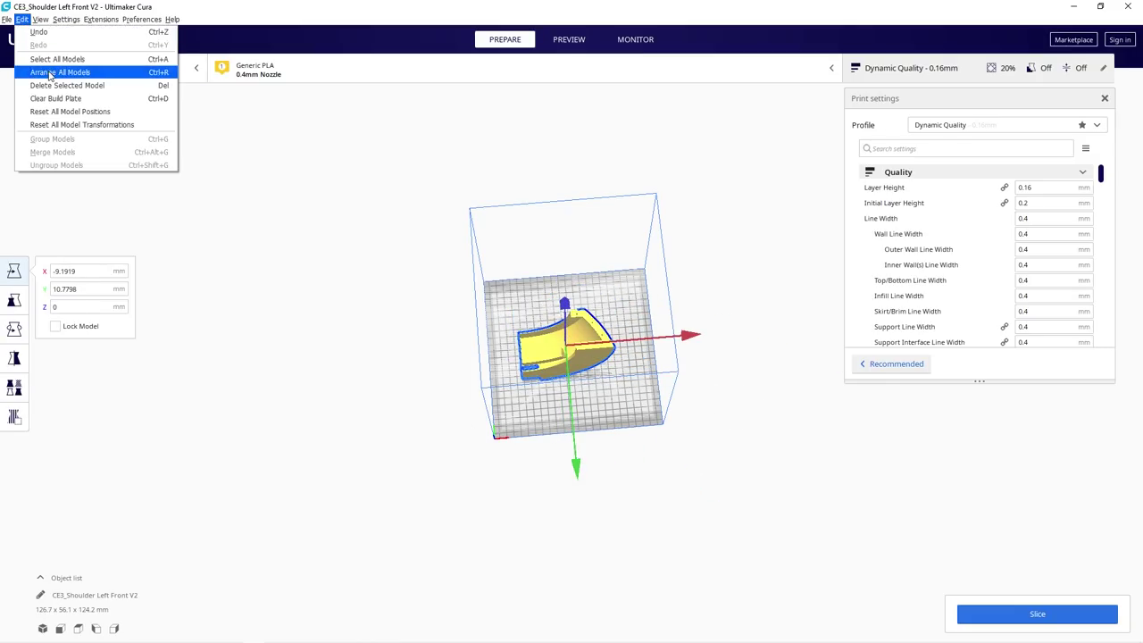
{"action": "right_click", "coordinate": [700, 482]}
{"action": "left_click", "coordinate": [666, 478]}
{"action": "left_click", "coordinate": [658, 480]}
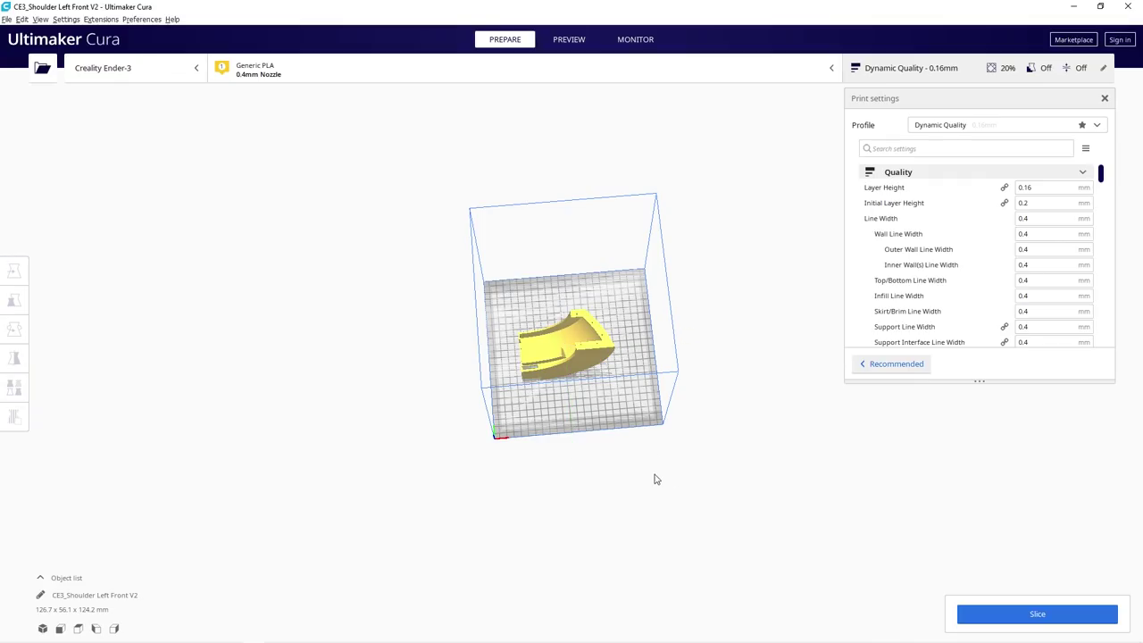
{"action": "right_click_drag", "start_coordinate": [649, 417], "coordinate": [653, 340]}
{"action": "scroll", "coordinate": [602, 408], "scroll_direction": "up", "scroll_amount": 10}
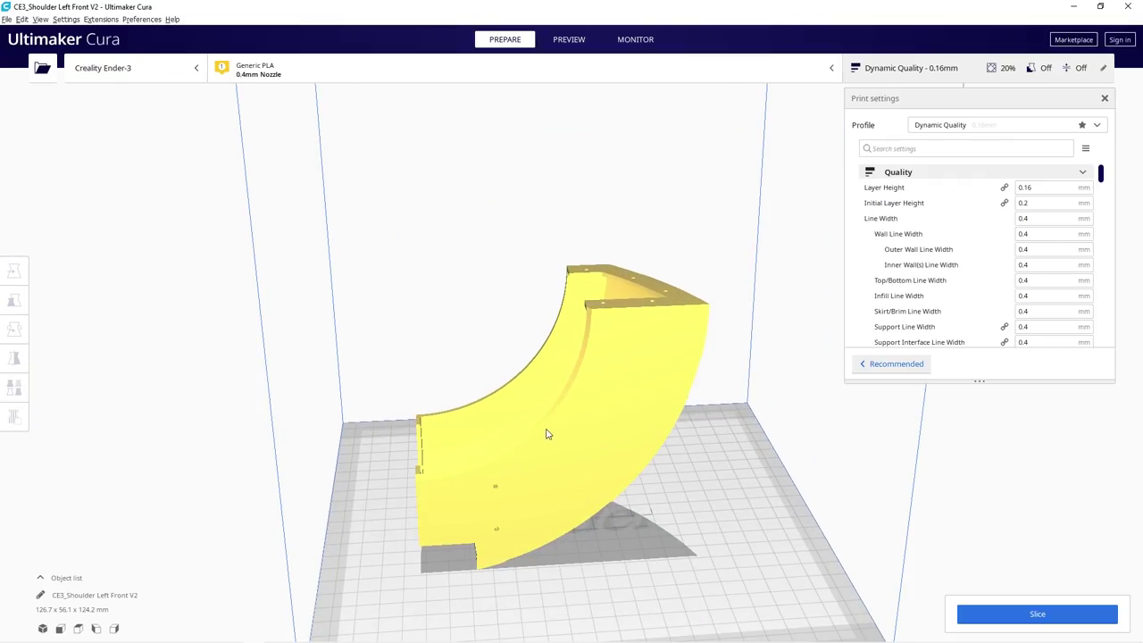
{"action": "right_click_drag", "start_coordinate": [734, 447], "coordinate": [602, 399]}
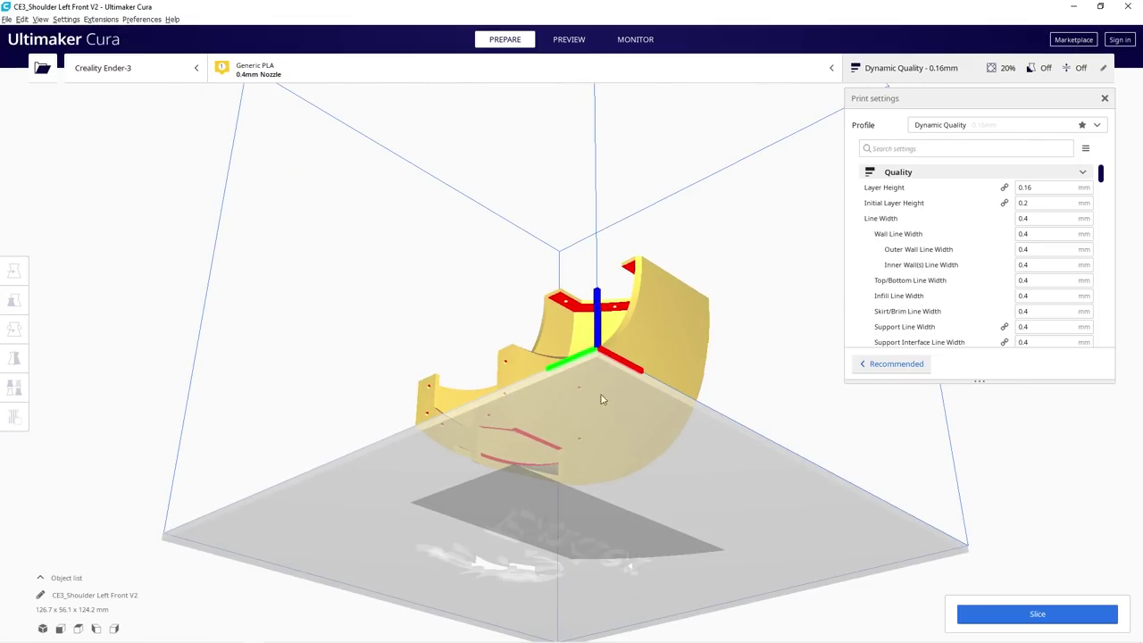
{"action": "right_click_drag", "start_coordinate": [733, 350], "coordinate": [555, 425]}
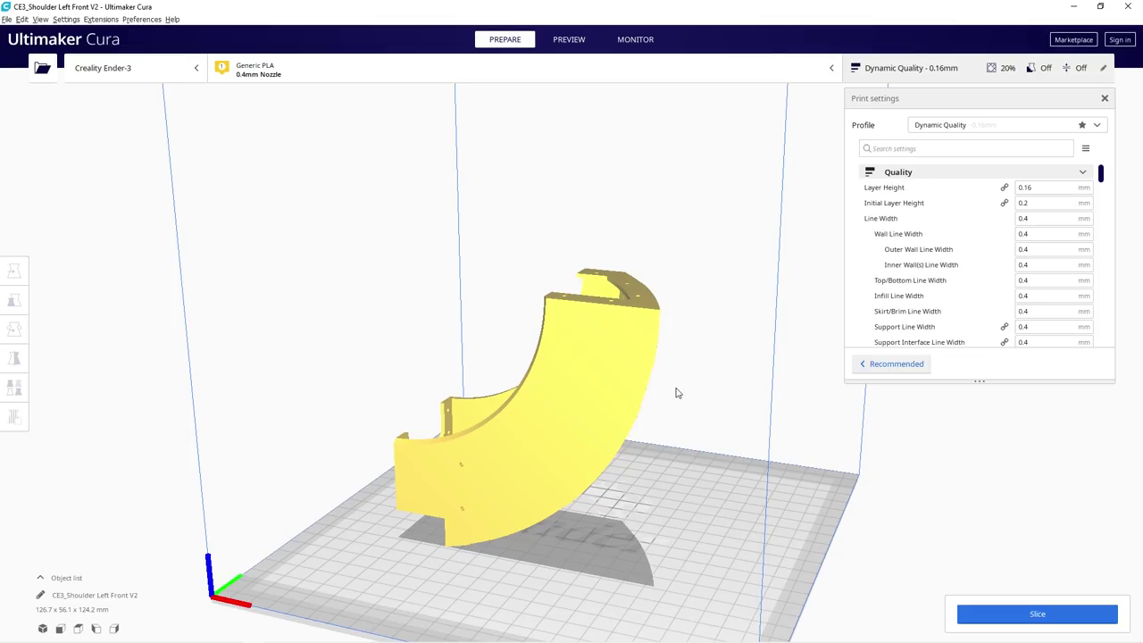
{"action": "right_click_drag", "start_coordinate": [676, 393], "coordinate": [384, 409]}
- Rotate the shoulder part so a chosen face lies flat on the build plate
{"action": "left_click", "coordinate": [573, 360]}
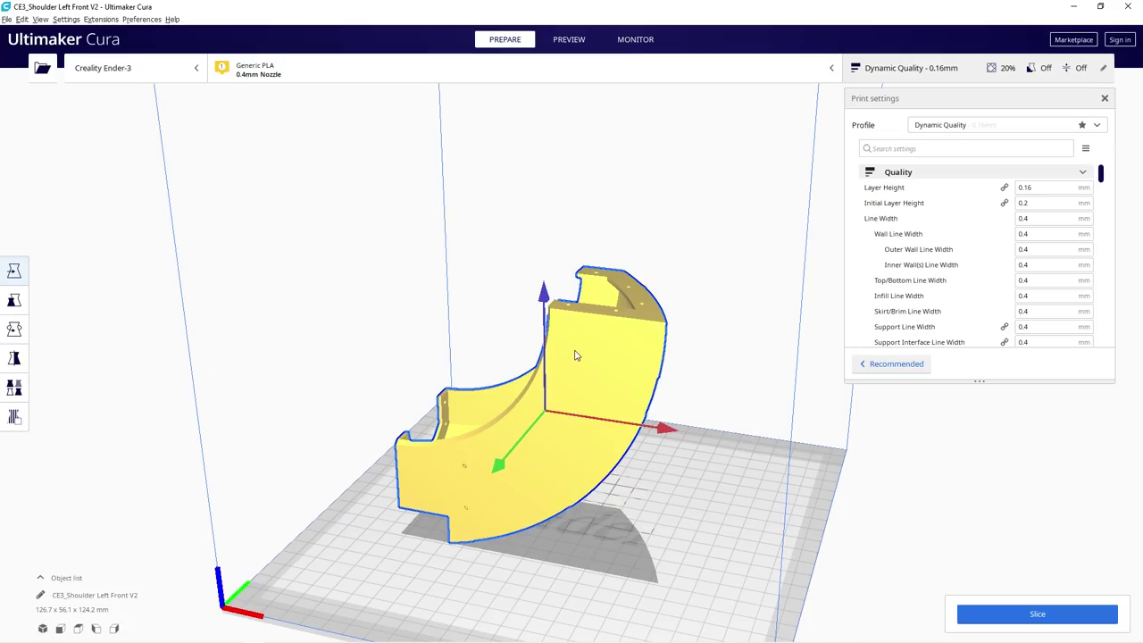
{"action": "left_click", "coordinate": [14, 329]}
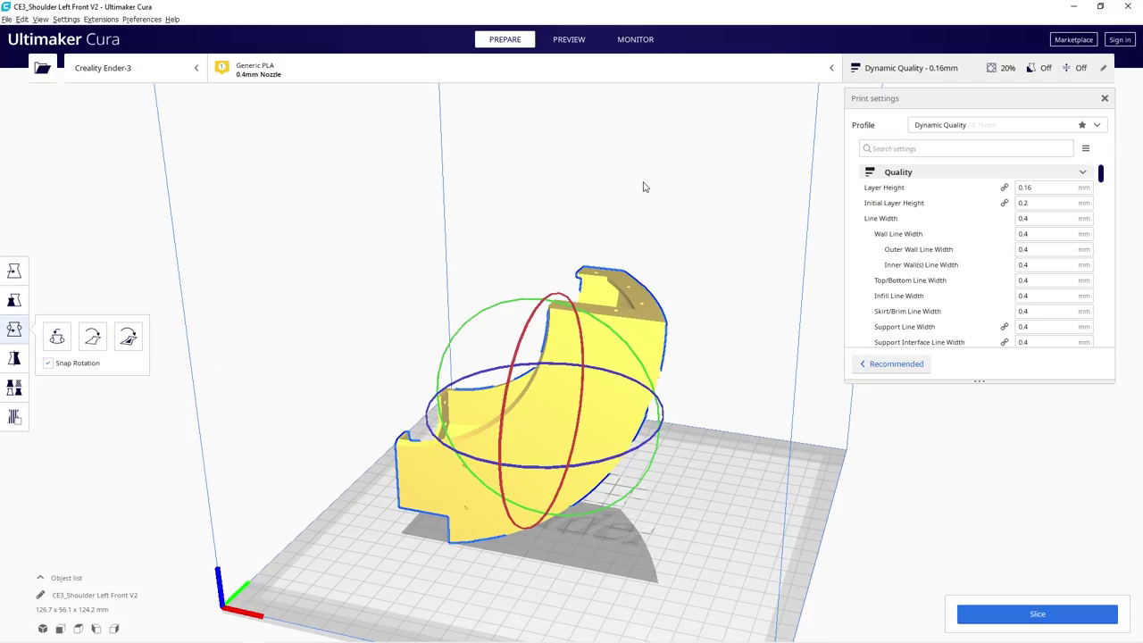
{"action": "right_click_drag", "start_coordinate": [645, 187], "coordinate": [636, 310]}
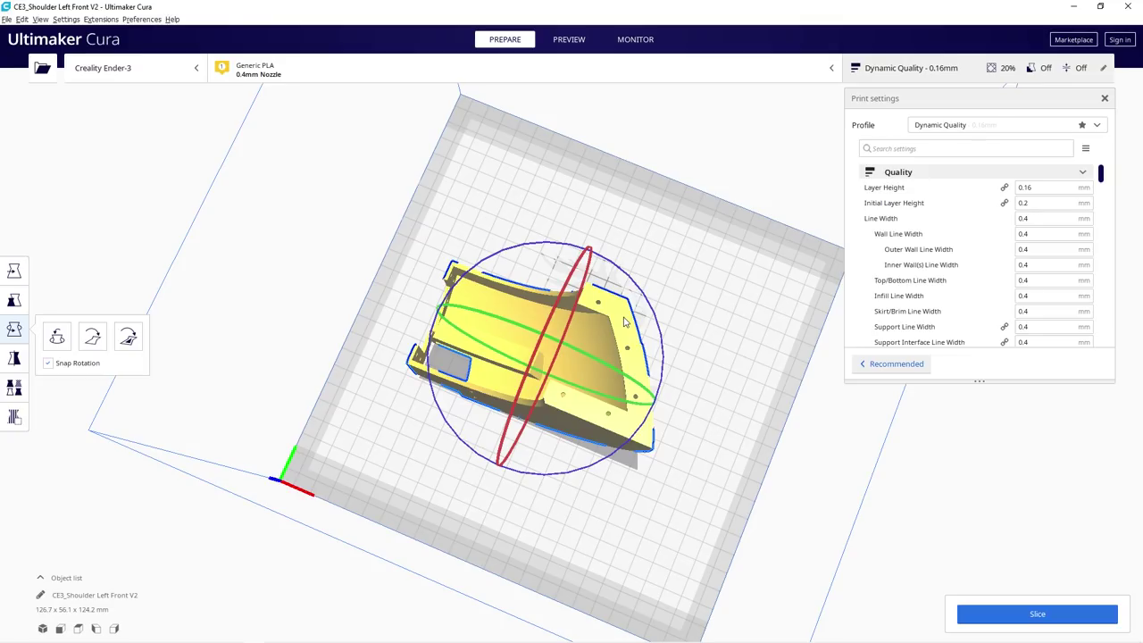
{"action": "left_click", "coordinate": [128, 338]}
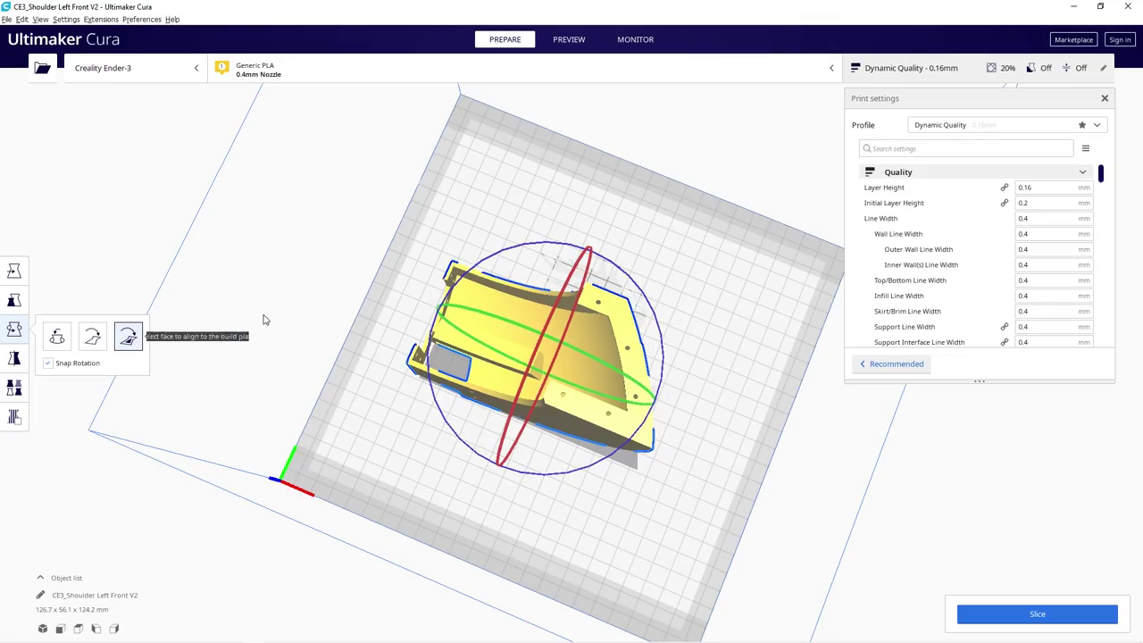
{"action": "left_click", "coordinate": [626, 329]}
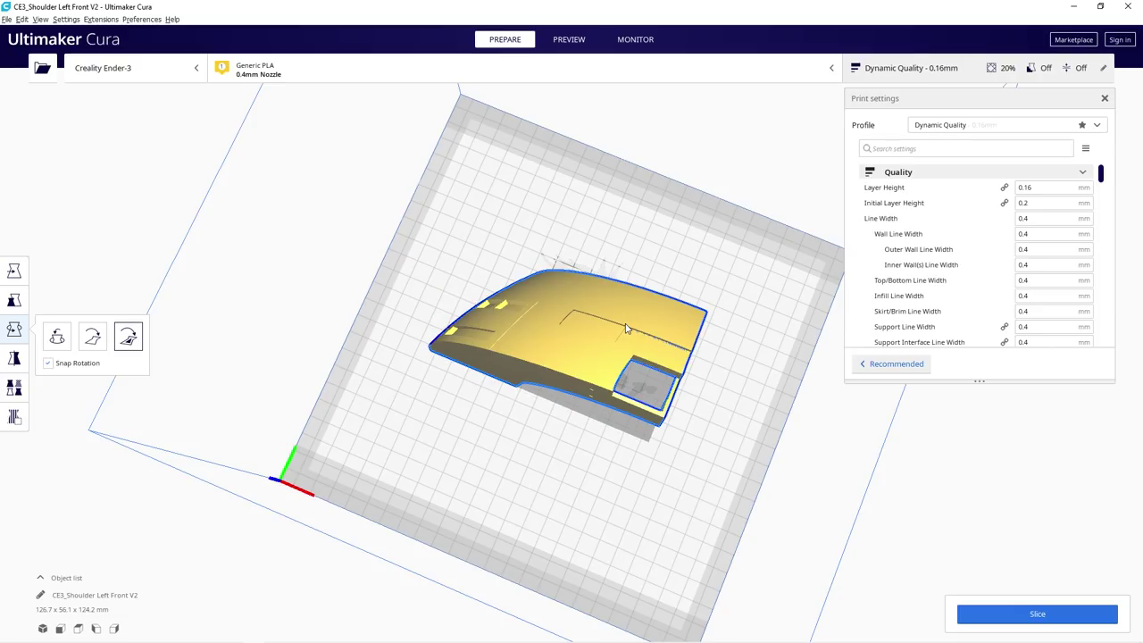
- Orbit around the re-oriented part to inspect its overhangs from several angles
{"action": "right_click_drag", "start_coordinate": [566, 444], "coordinate": [659, 312]}
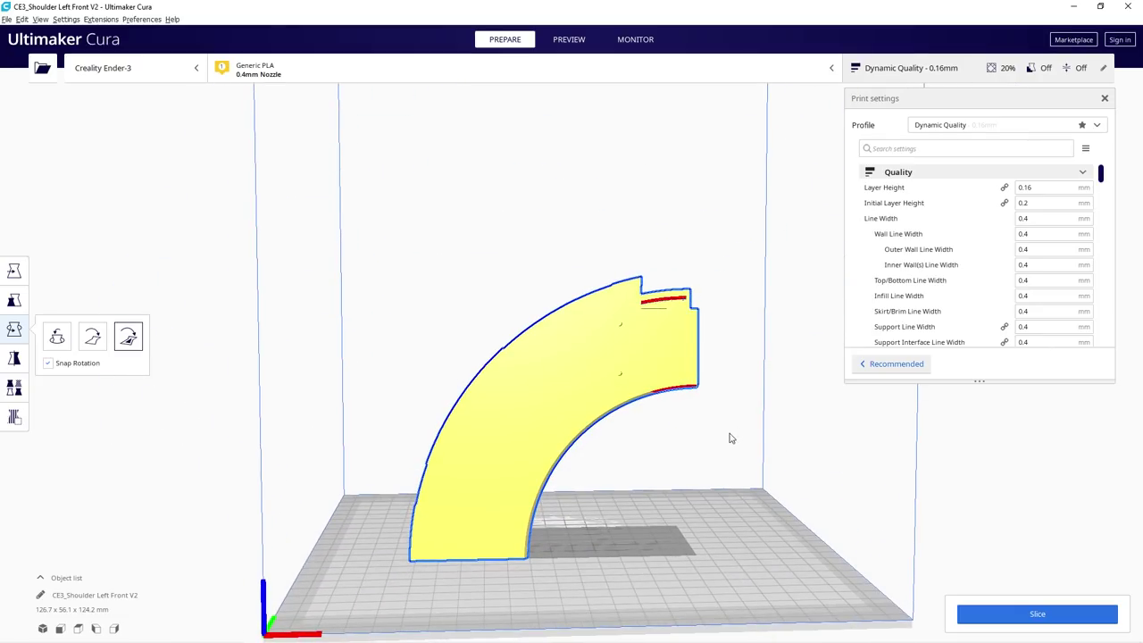
{"action": "right_click_drag", "start_coordinate": [730, 438], "coordinate": [572, 511]}
{"action": "right_click_drag", "start_coordinate": [676, 471], "coordinate": [698, 395]}
{"action": "right_click_drag", "start_coordinate": [544, 470], "coordinate": [844, 460]}
- Enable Generate Support and slice, giving a 1 day 0 hours 6 minutes, 115 g estimate
{"action": "scroll", "coordinate": [954, 241], "scroll_direction": "down", "scroll_amount": 20}
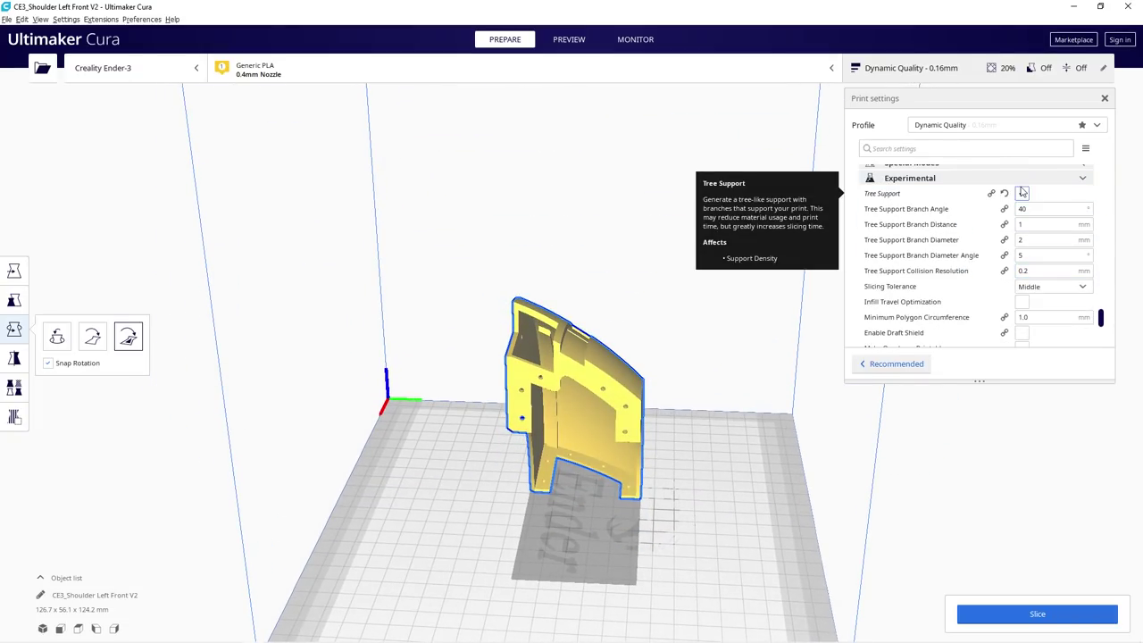
{"action": "scroll", "coordinate": [964, 291], "scroll_direction": "up", "scroll_amount": 20}
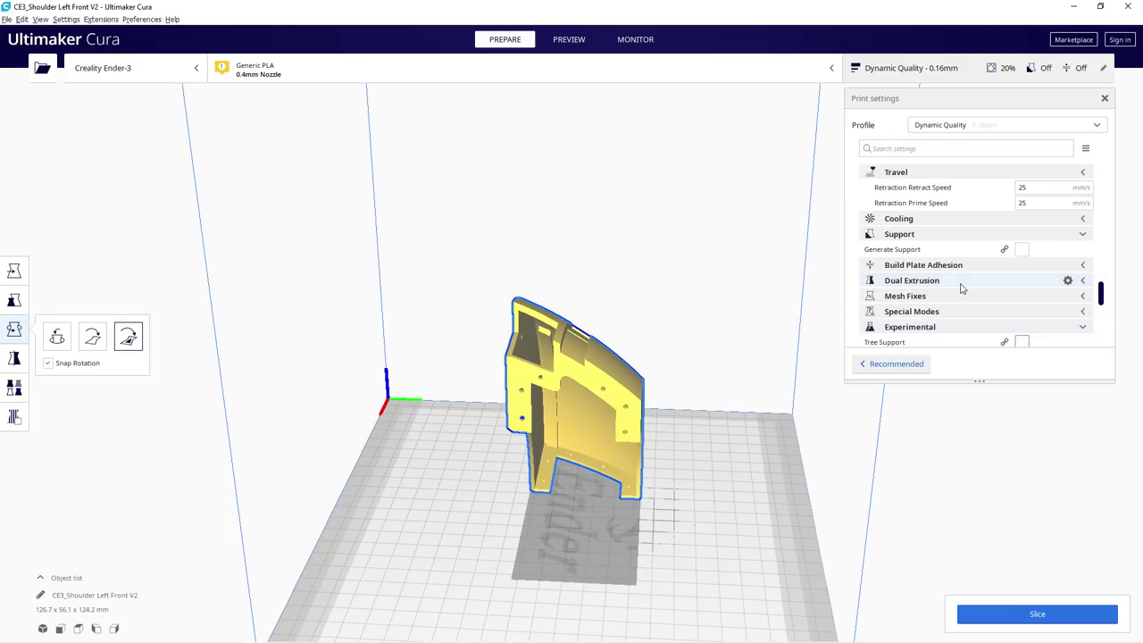
{"action": "scroll", "coordinate": [964, 290], "scroll_direction": "up", "scroll_amount": 15}
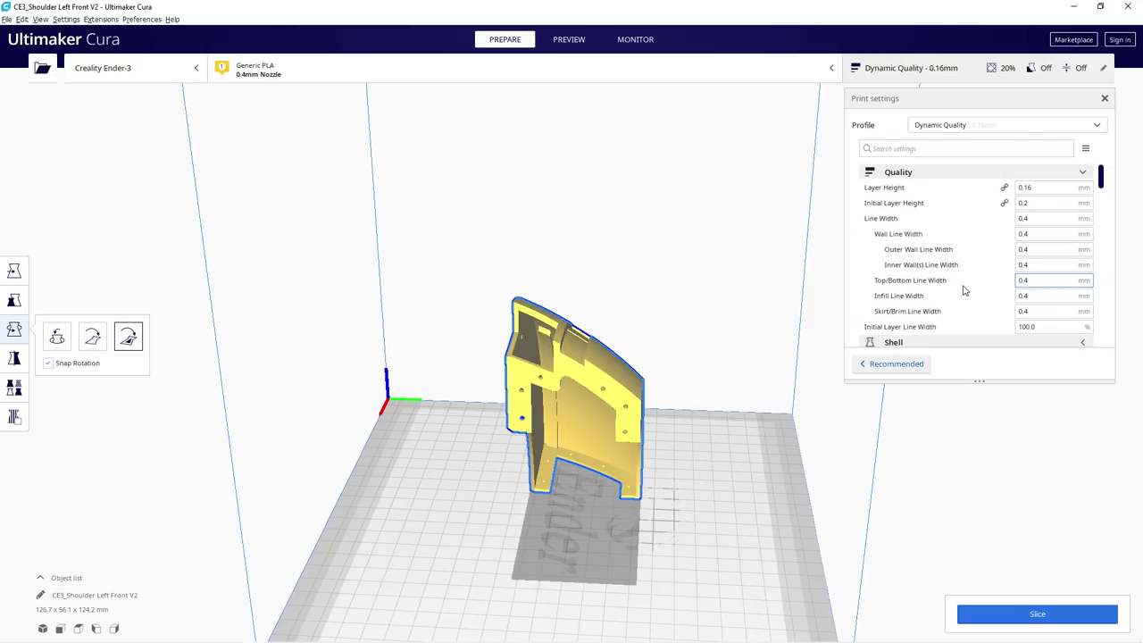
{"action": "scroll", "coordinate": [964, 291], "scroll_direction": "down", "scroll_amount": 12}
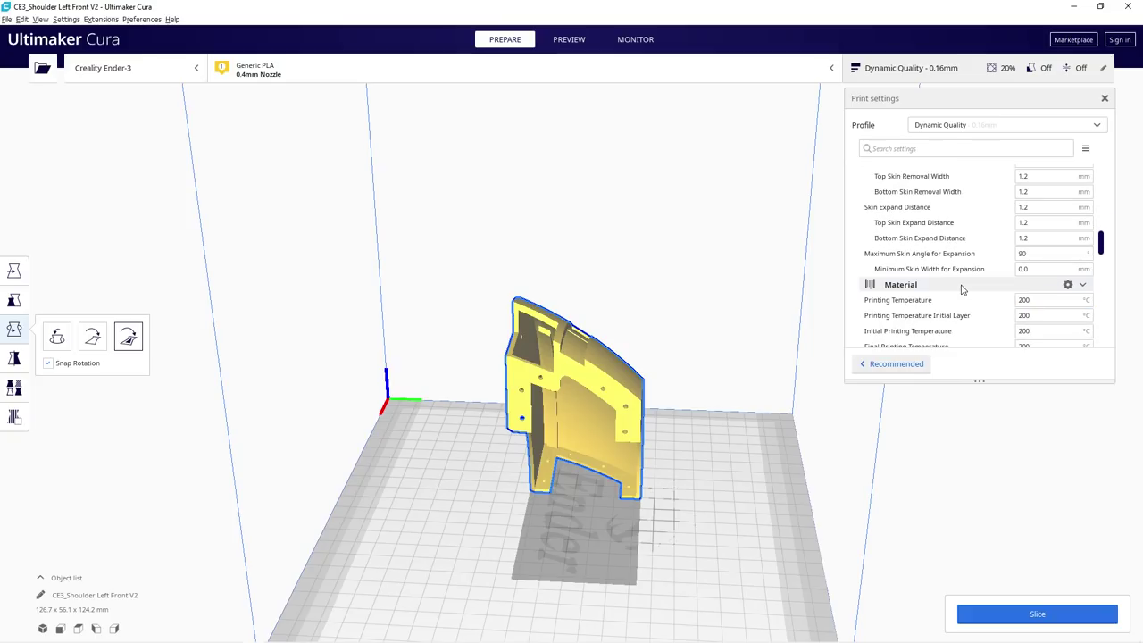
{"action": "scroll", "coordinate": [962, 289], "scroll_direction": "down", "scroll_amount": 10}
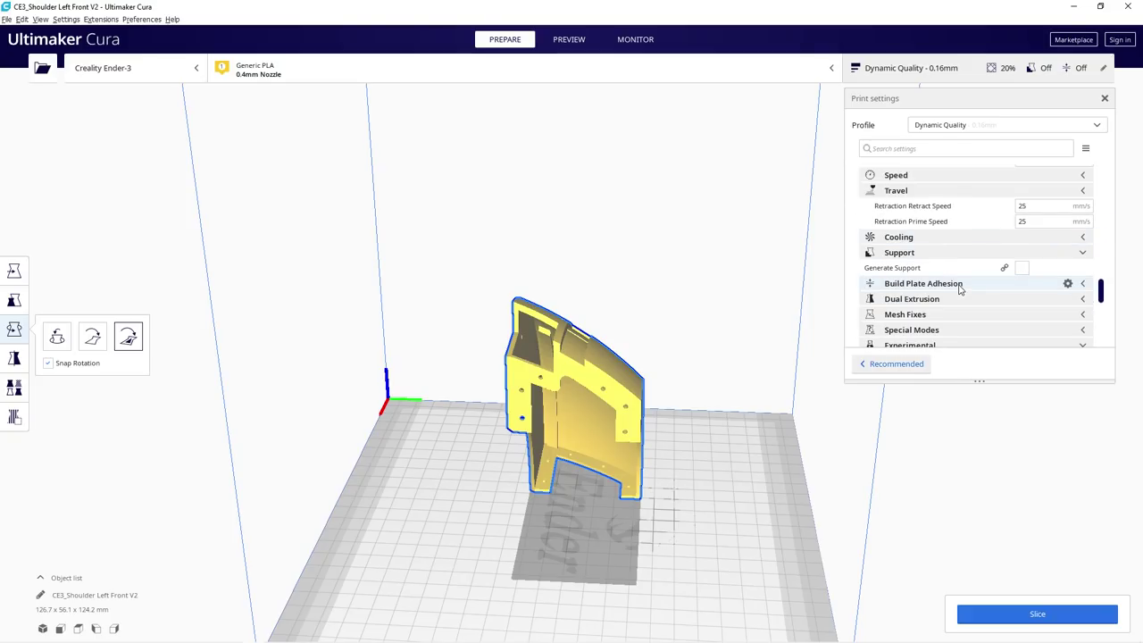
{"action": "left_click", "coordinate": [1022, 270]}
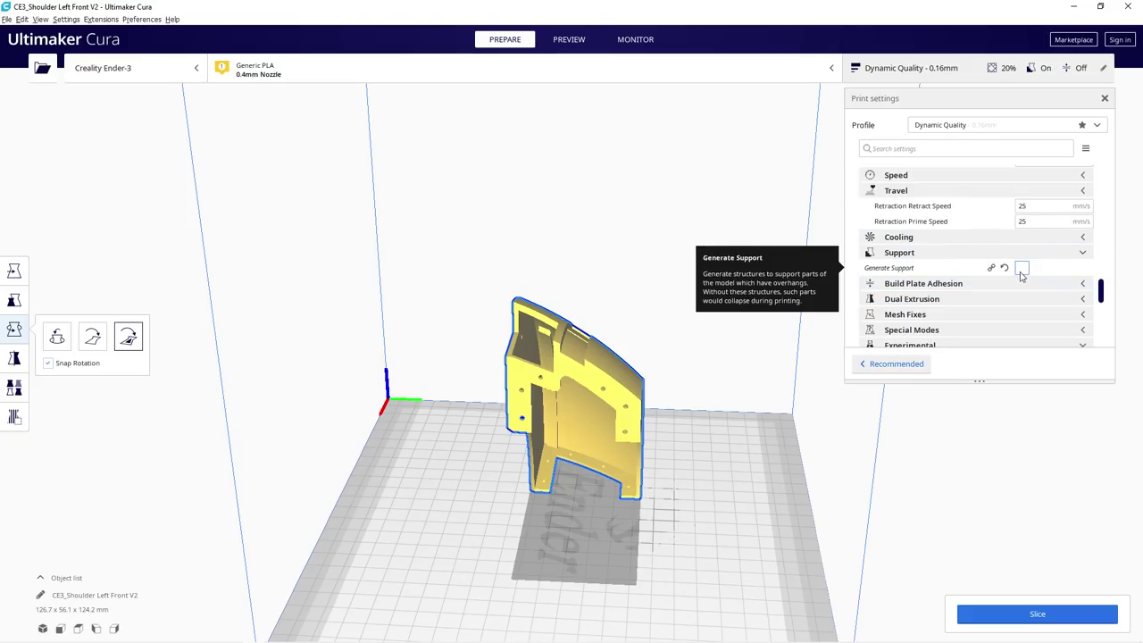
{"action": "left_click", "coordinate": [1036, 614]}
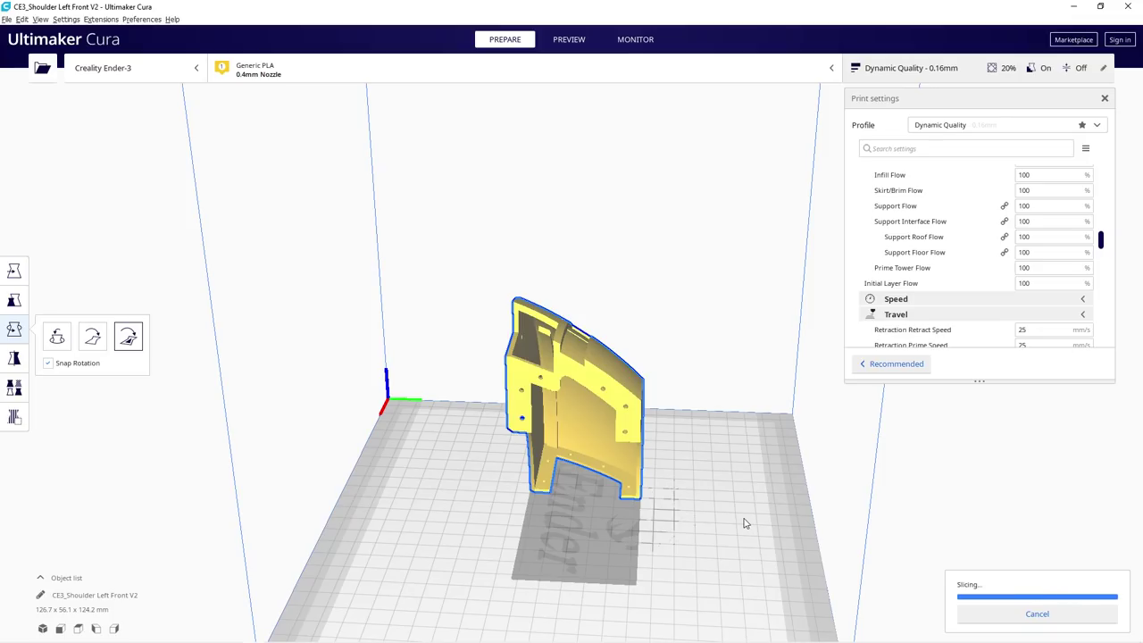
{"action": "right_click_drag", "start_coordinate": [734, 524], "coordinate": [978, 623]}
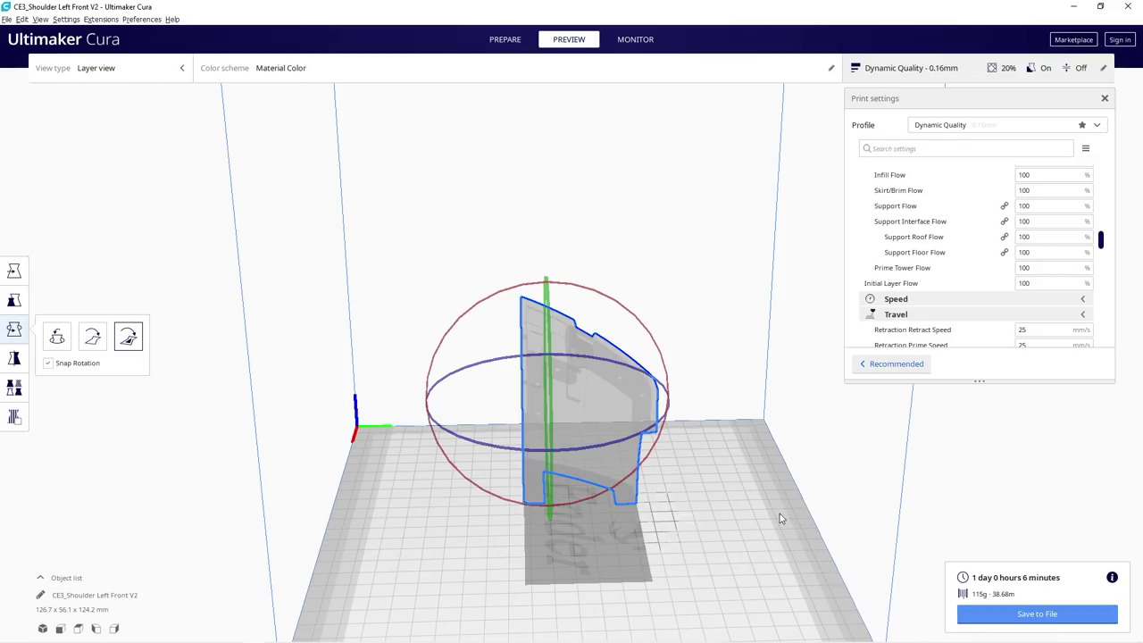
{"action": "right_click_drag", "start_coordinate": [734, 514], "coordinate": [719, 425]}
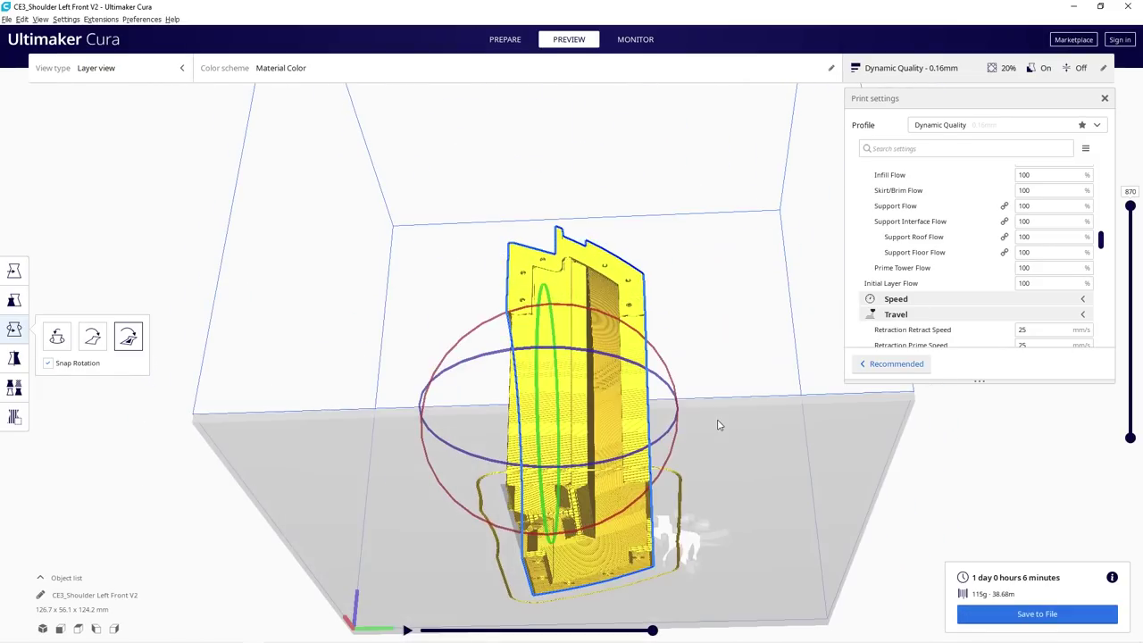
{"action": "right_click_drag", "start_coordinate": [652, 441], "coordinate": [713, 491]}
{"action": "right_click_drag", "start_coordinate": [652, 391], "coordinate": [526, 343]}
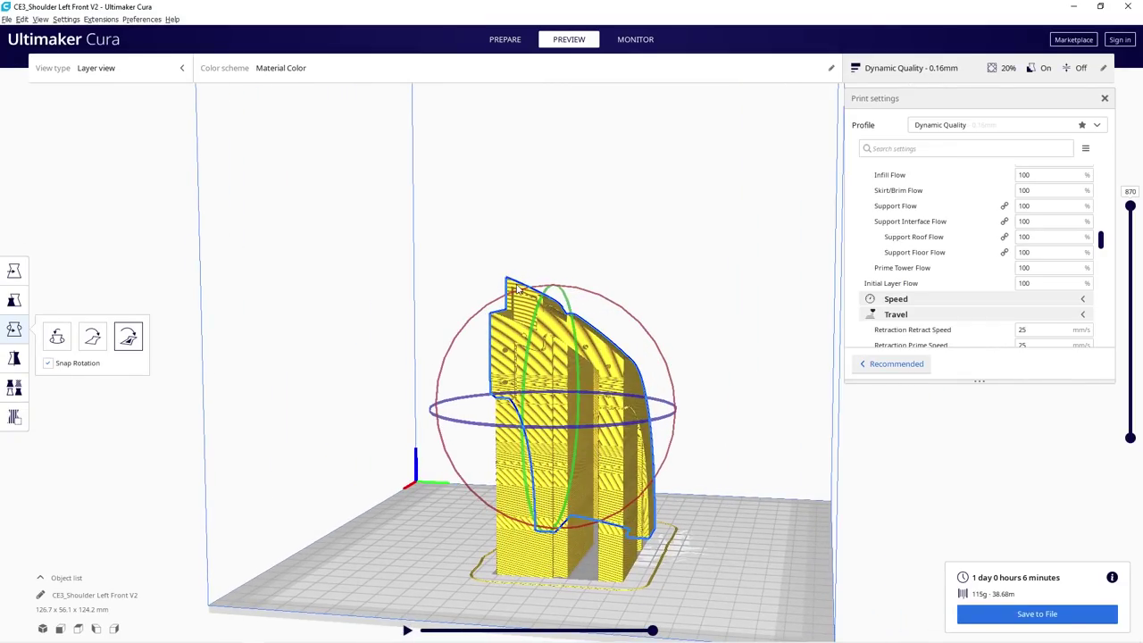
{"action": "right_click_drag", "start_coordinate": [518, 288], "coordinate": [733, 398]}
{"action": "scroll", "coordinate": [983, 268], "scroll_direction": "down", "scroll_amount": 20}
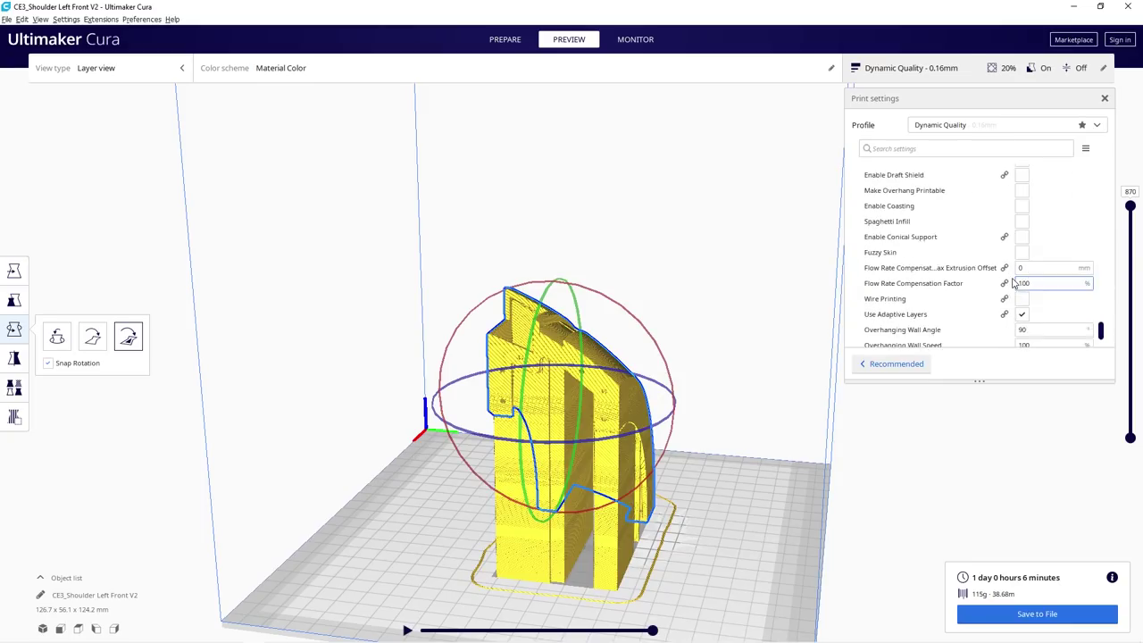
{"action": "scroll", "coordinate": [1013, 283], "scroll_direction": "down", "scroll_amount": 2}
{"action": "scroll", "coordinate": [1012, 284], "scroll_direction": "up", "scroll_amount": 5}
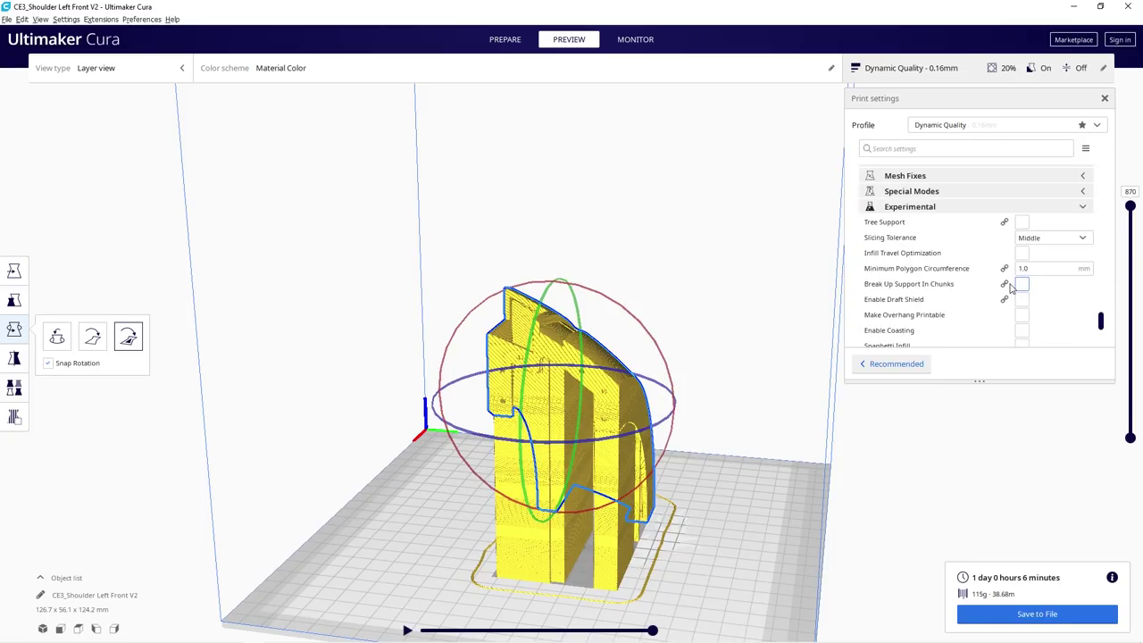
- Turn on Tree Support and re-slice, reducing the estimate to 21 hours 11 minutes and 97 g
{"action": "left_click", "coordinate": [1023, 223]}
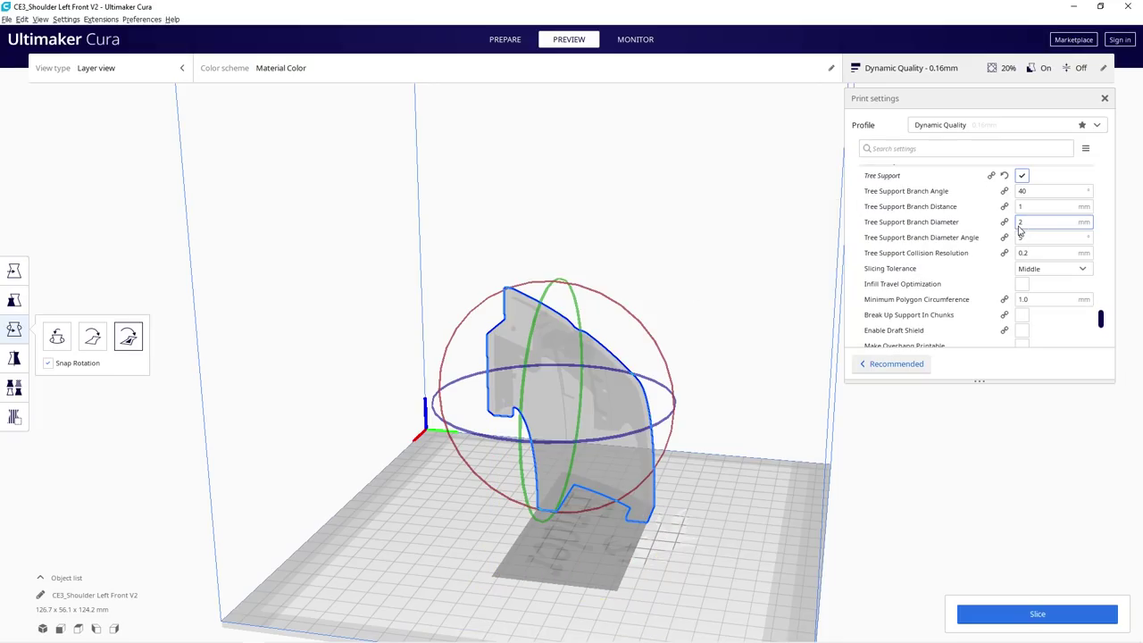
{"action": "left_click", "coordinate": [1083, 616]}
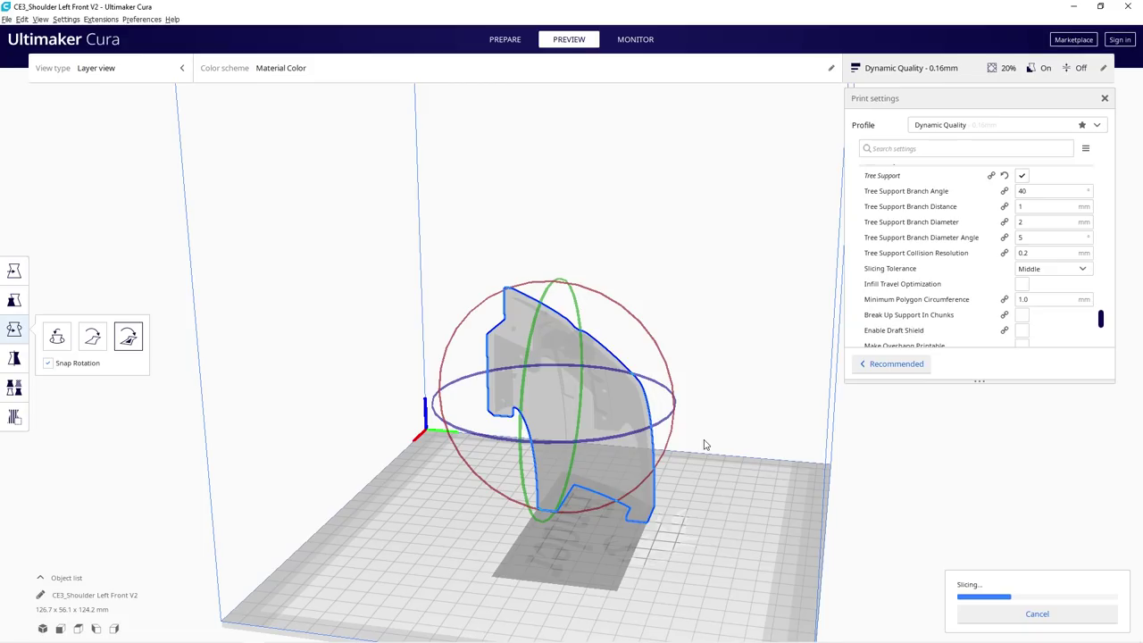
{"action": "right_click_drag", "start_coordinate": [704, 444], "coordinate": [709, 351]}
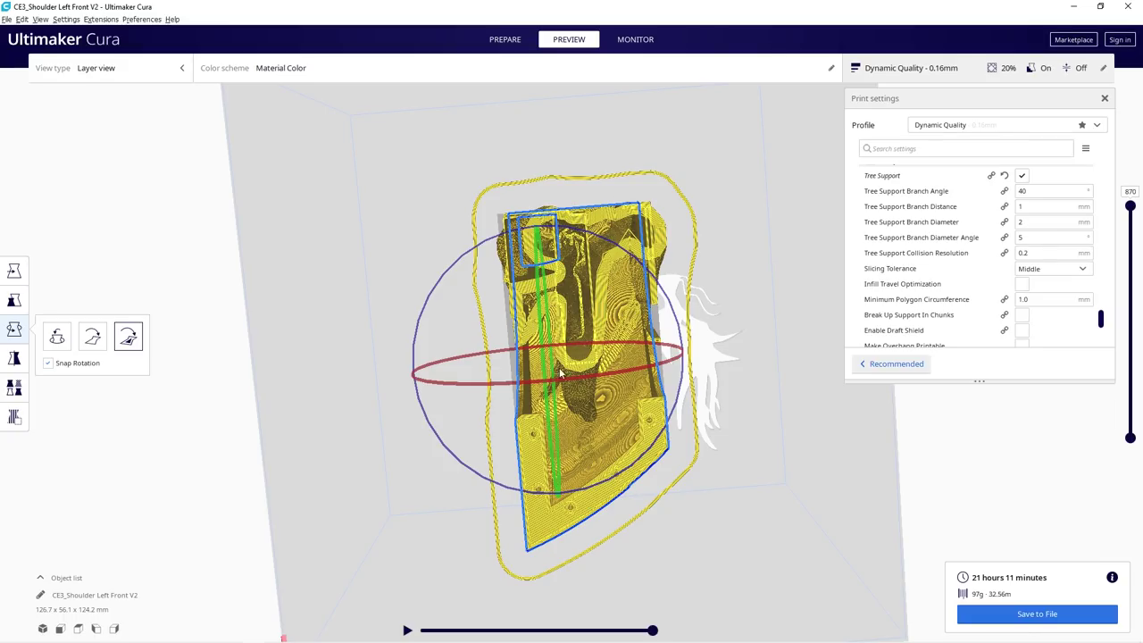
- Orbit the sliced shoulder part to inspect the tree supports from the front and curved side
{"action": "right_click_drag", "start_coordinate": [535, 341], "coordinate": [763, 390]}
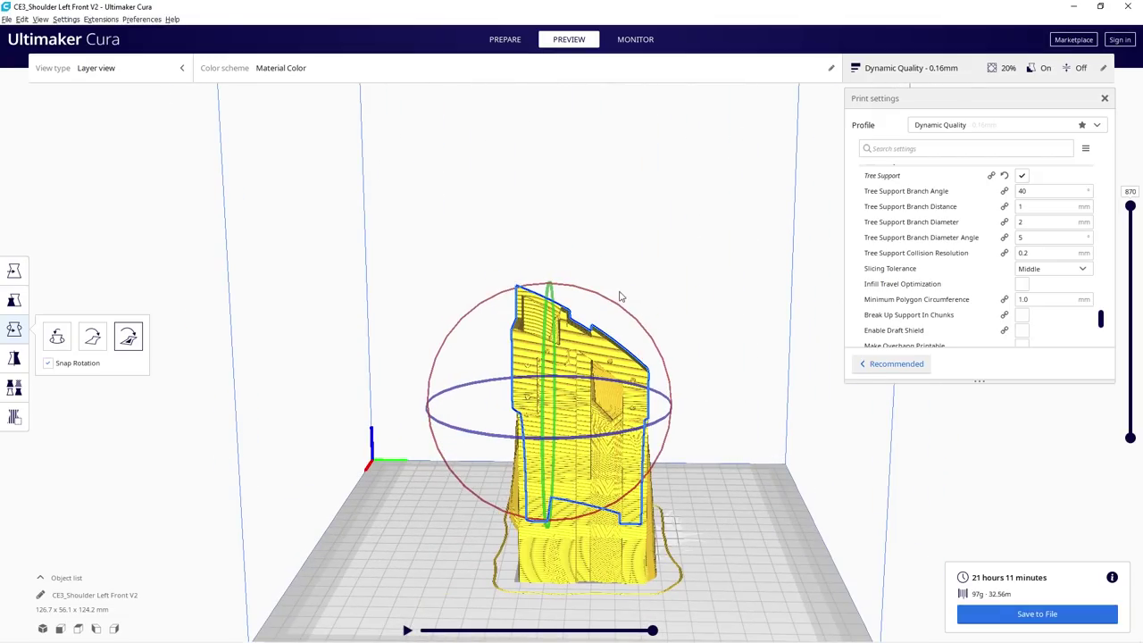
{"action": "right_click_drag", "start_coordinate": [620, 295], "coordinate": [565, 388]}
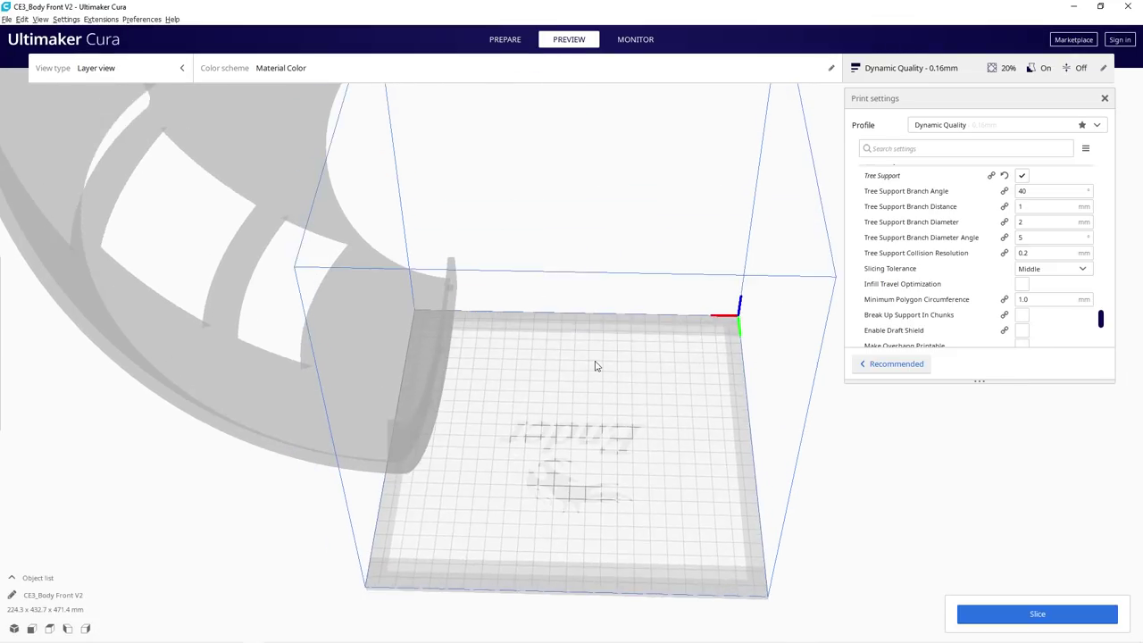
- Scale Body Front V2 uniformly to 40% (89.7 x 173.1 x 188.5 mm) and arrange it on the plate
{"action": "left_click", "coordinate": [597, 366]}
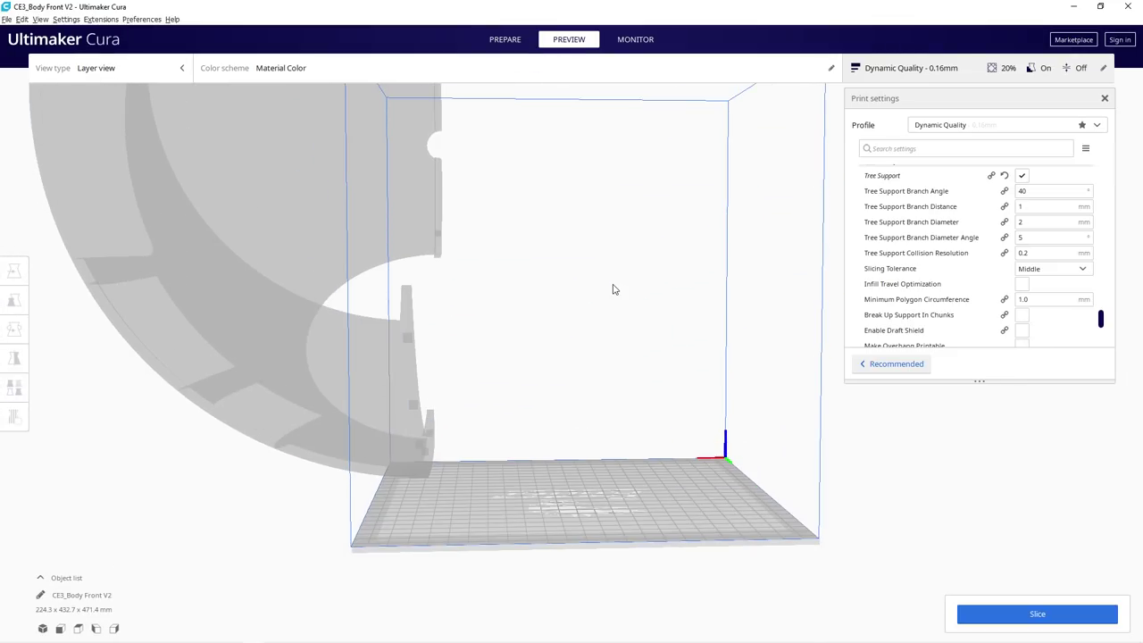
{"action": "key", "text": "r"}
{"action": "left_click", "coordinate": [15, 301]}
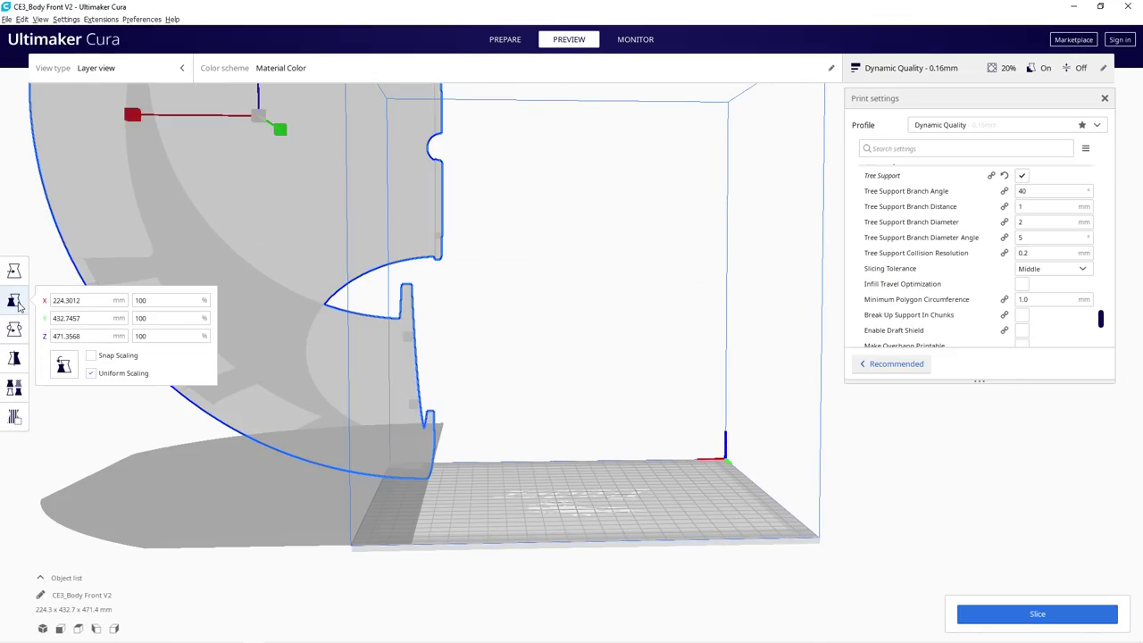
{"action": "double_click", "coordinate": [161, 304]}
{"action": "type", "text": "40"}
{"action": "key", "text": "Return"}
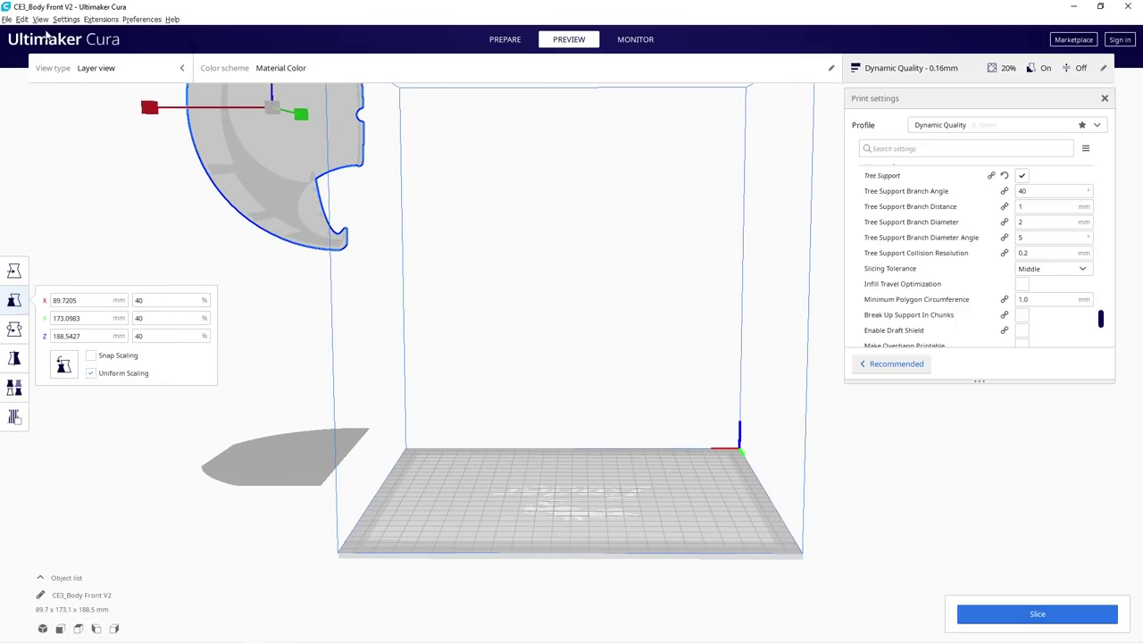
{"action": "left_click", "coordinate": [22, 18]}
{"action": "left_click", "coordinate": [62, 74]}
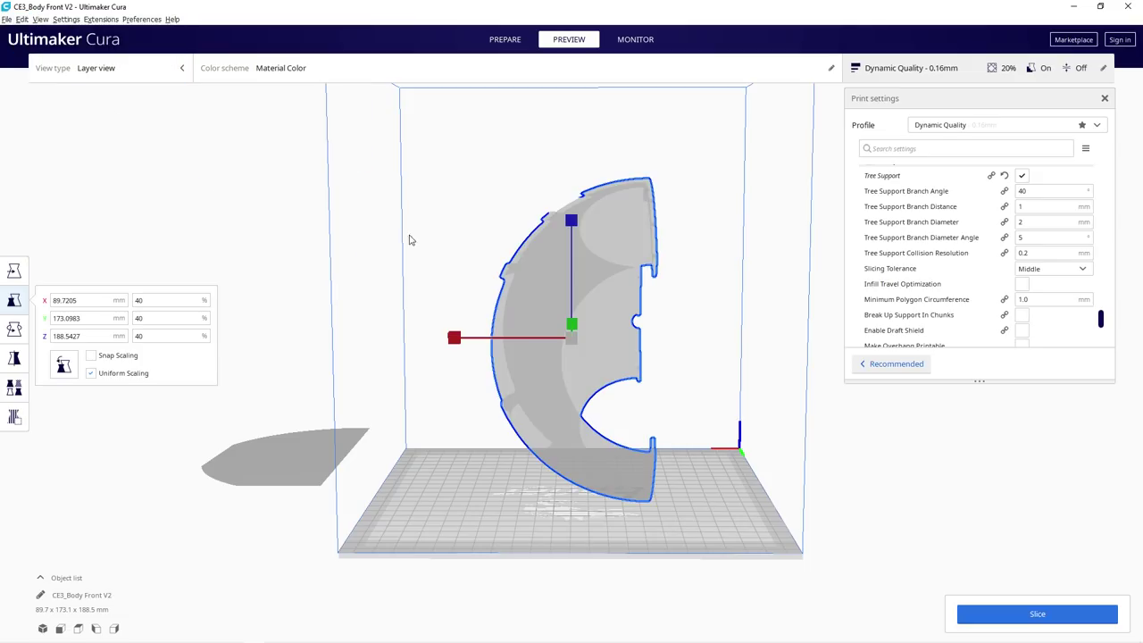
{"action": "right_click_drag", "start_coordinate": [409, 240], "coordinate": [552, 217]}
- Lay Body Front V2 flat on its front face so it stands 89.7 mm tall
{"action": "left_click", "coordinate": [14, 329]}
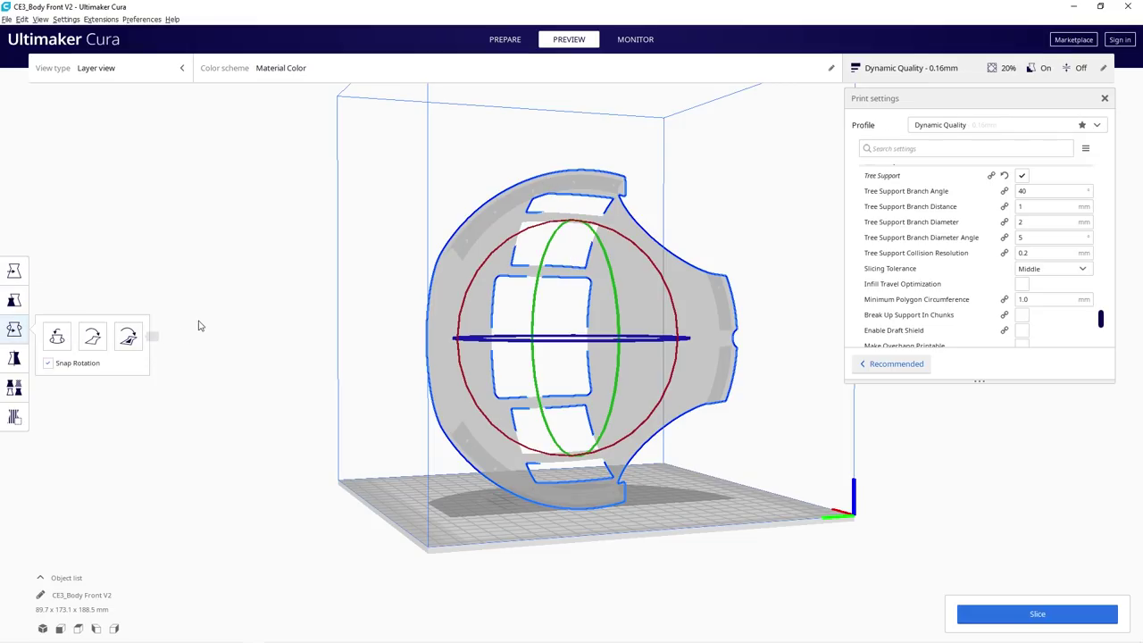
{"action": "left_click", "coordinate": [128, 336]}
{"action": "scroll", "coordinate": [528, 268], "scroll_direction": "up", "scroll_amount": 5}
{"action": "scroll", "coordinate": [514, 243], "scroll_direction": "down", "scroll_amount": 1}
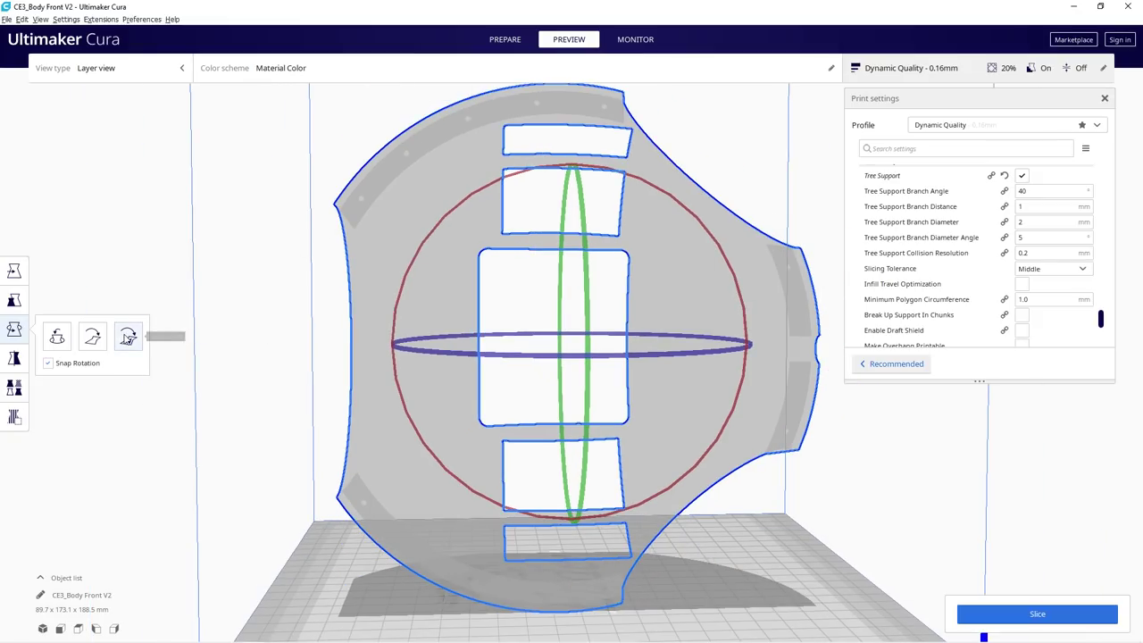
{"action": "right_click_drag", "start_coordinate": [462, 186], "coordinate": [203, 33]}
{"action": "left_click", "coordinate": [516, 179]}
- Re-place the model with Arrange All Models and return to the Prepare stage
{"action": "left_click", "coordinate": [21, 19]}
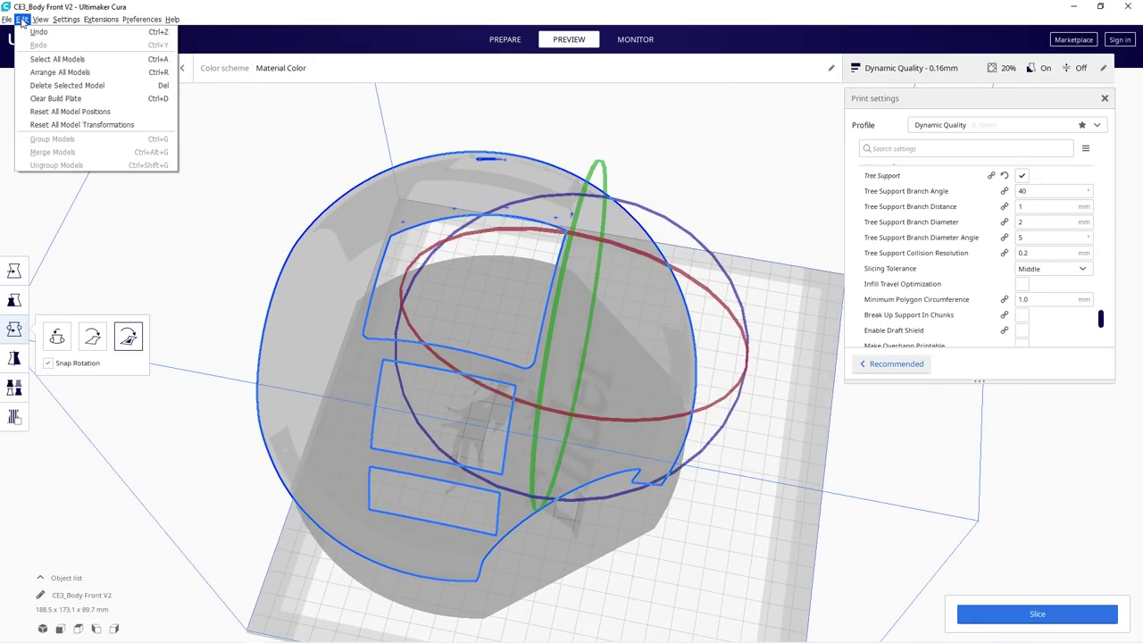
{"action": "left_click", "coordinate": [46, 80]}
{"action": "right_click_drag", "start_coordinate": [422, 204], "coordinate": [723, 317]}
{"action": "left_click", "coordinate": [504, 40]}
{"action": "right_click_drag", "start_coordinate": [708, 222], "coordinate": [625, 251]}
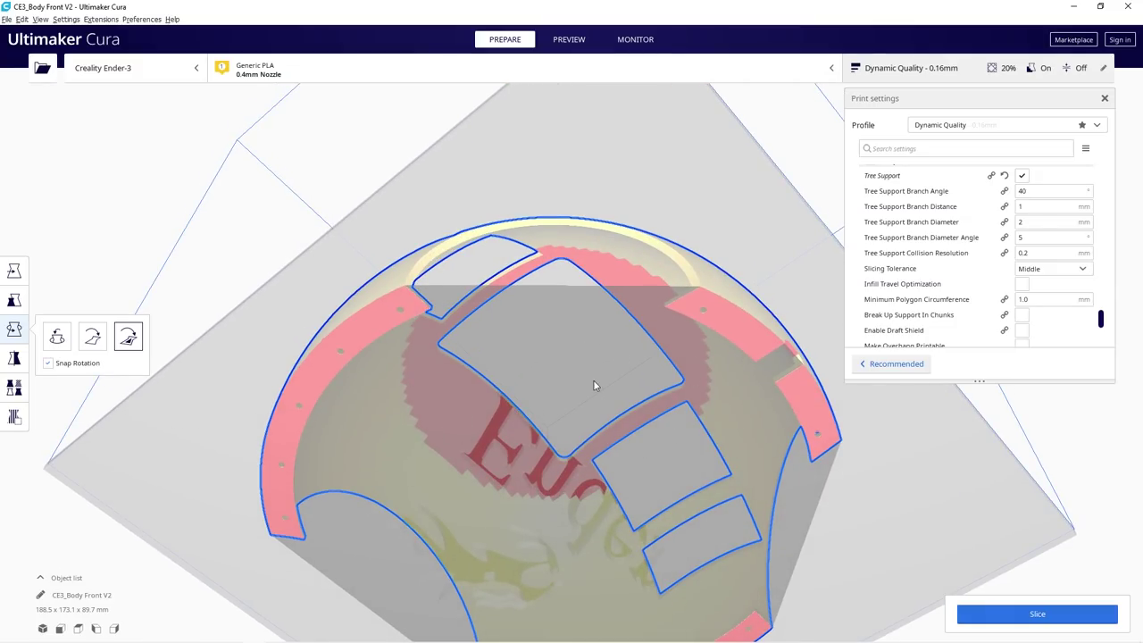
{"action": "right_click_drag", "start_coordinate": [595, 385], "coordinate": [727, 380]}
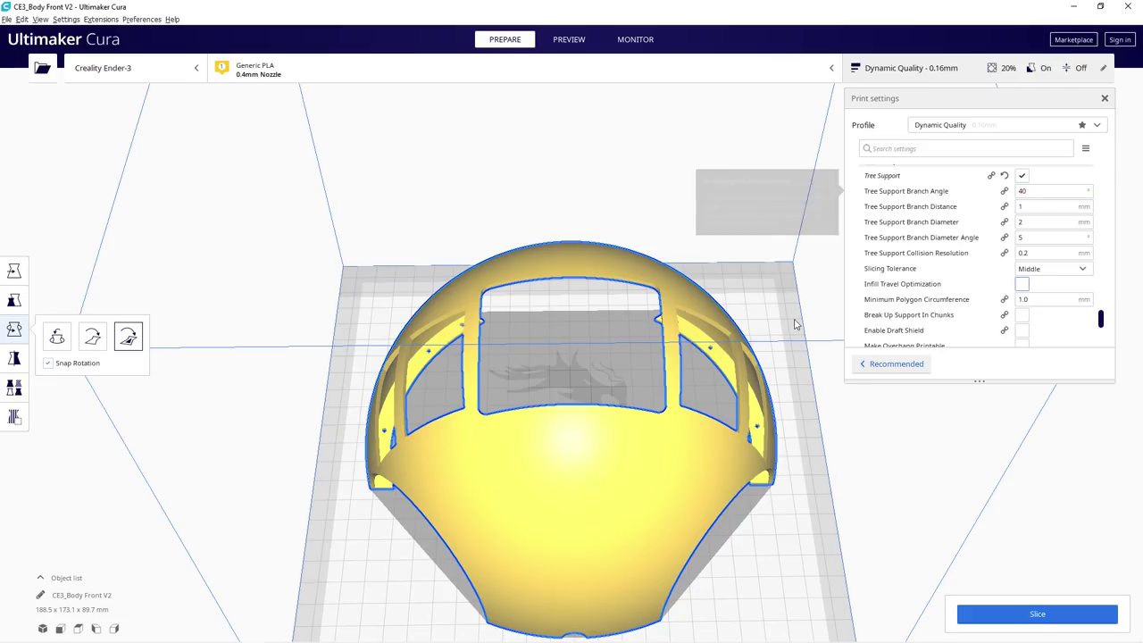
{"action": "right_click_drag", "start_coordinate": [778, 324], "coordinate": [631, 391]}
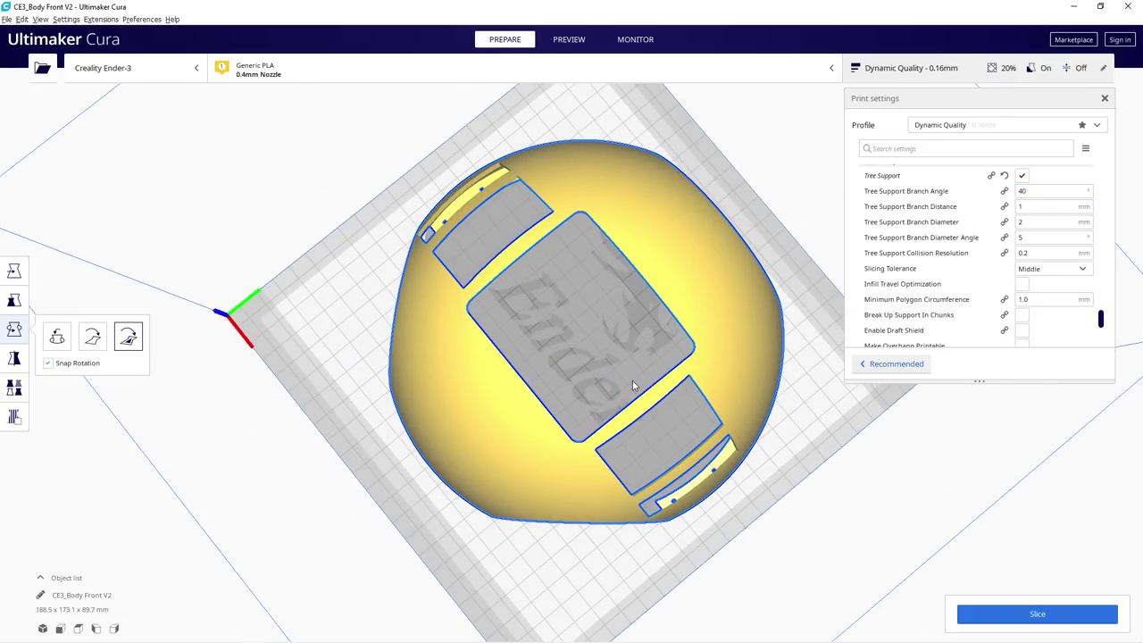
{"action": "left_click", "coordinate": [7, 19]}
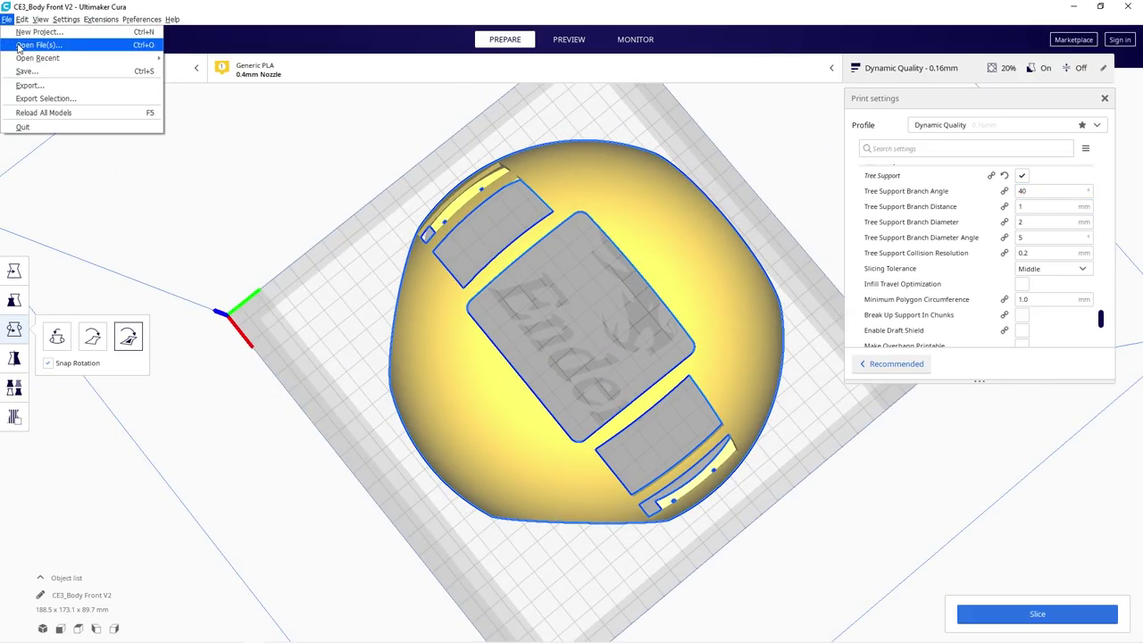
{"action": "left_click", "coordinate": [19, 44]}
{"action": "scroll", "coordinate": [335, 176], "scroll_direction": "down", "scroll_amount": 3}
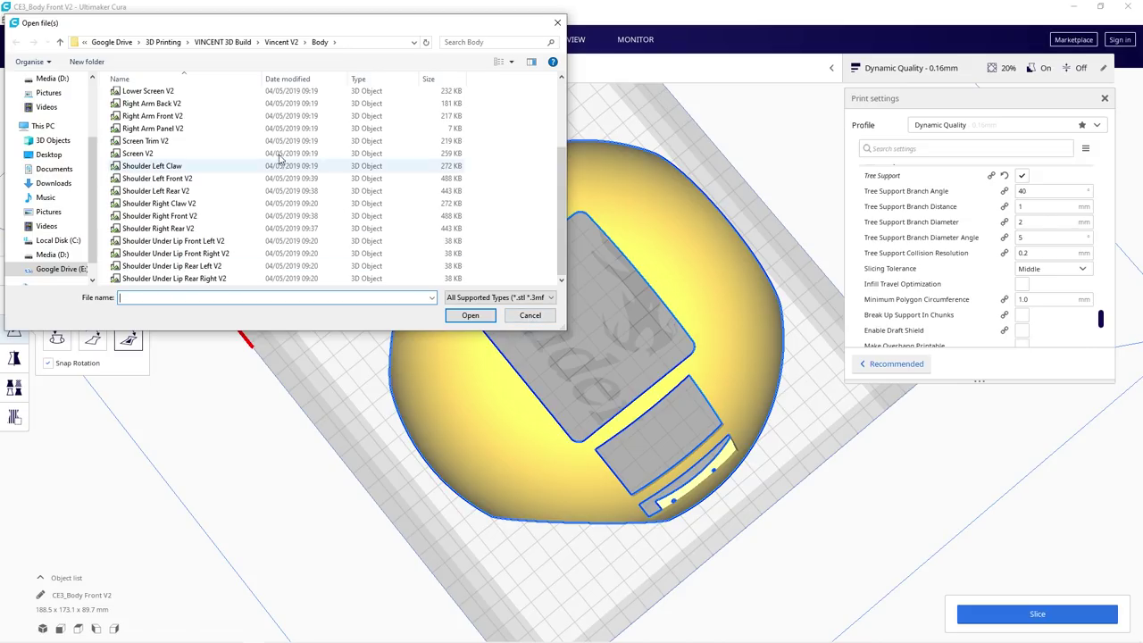
{"action": "left_click", "coordinate": [547, 318]}
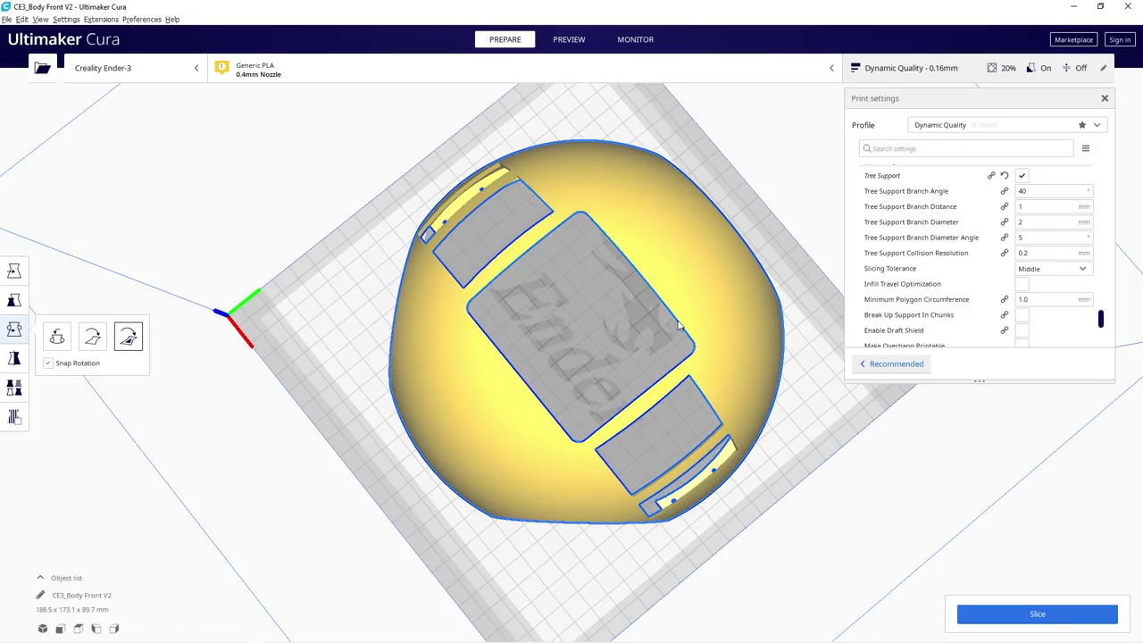